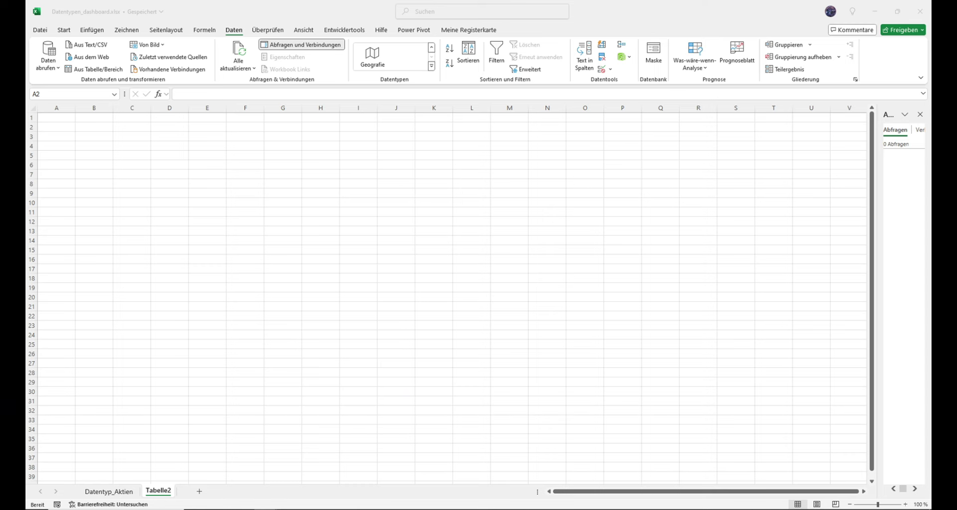
# - Switch to the Firefox window showing Wikipedia's 'Liste der Staaten der Erde'
pyautogui.hotkey('alt', 'Tab')
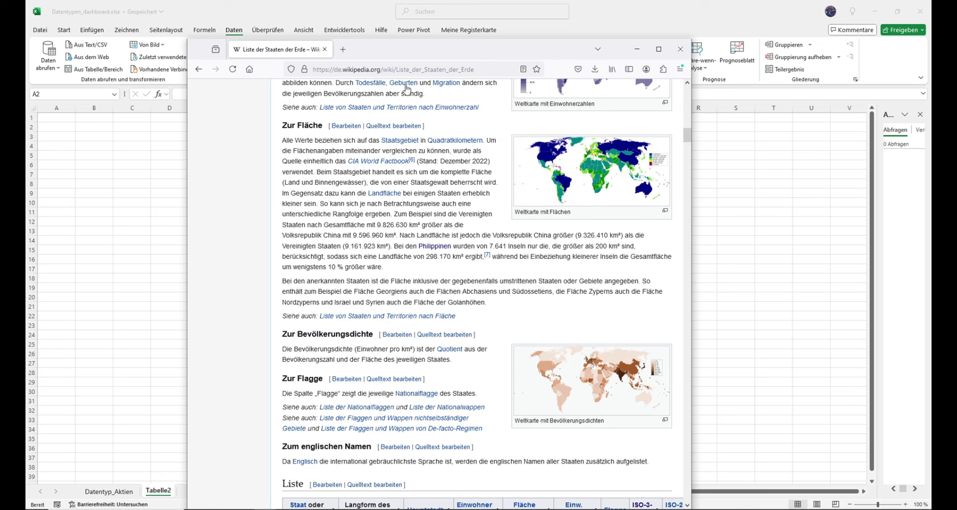
# - Maximize the browser and scroll through the Wikipedia country table
pyautogui.doubleClick(421, 47)
pyautogui.scroll(-3, 269, 241)
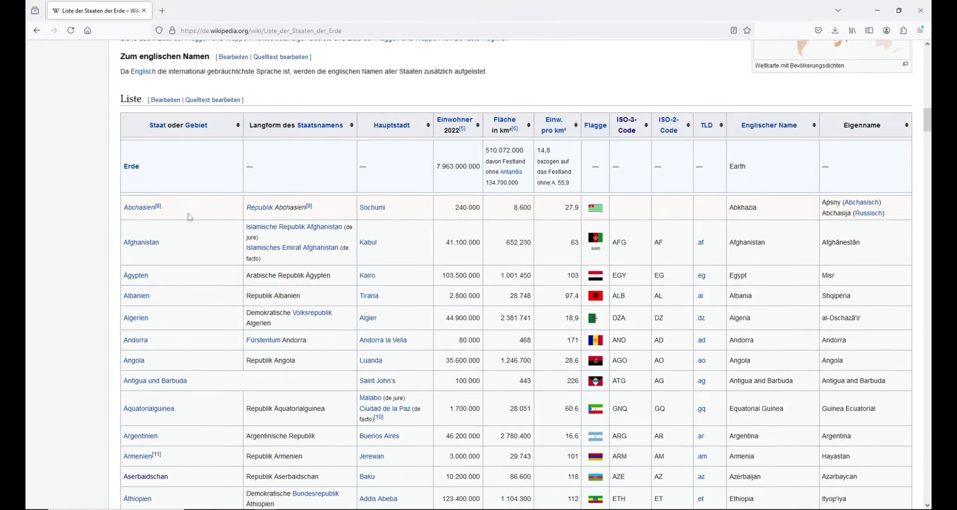
pyautogui.scroll(-3, 187, 244)
pyautogui.scroll(-4, 205, 260)
pyautogui.scroll(-4, 208, 262)
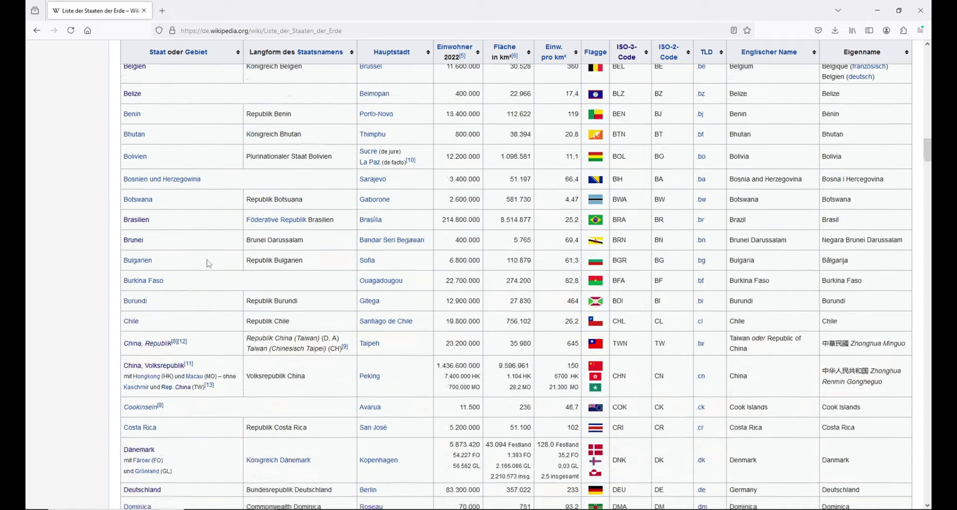
pyautogui.scroll(-3, 208, 262)
pyautogui.scroll(10, 208, 262)
pyautogui.scroll(6, 558, 292)
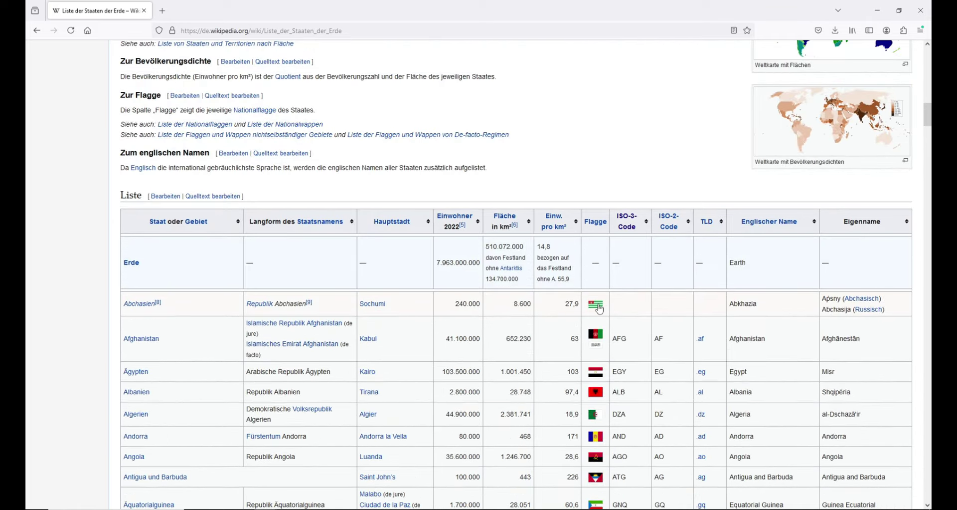
pyautogui.scroll(-1, 598, 307)
pyautogui.scroll(-1, 598, 296)
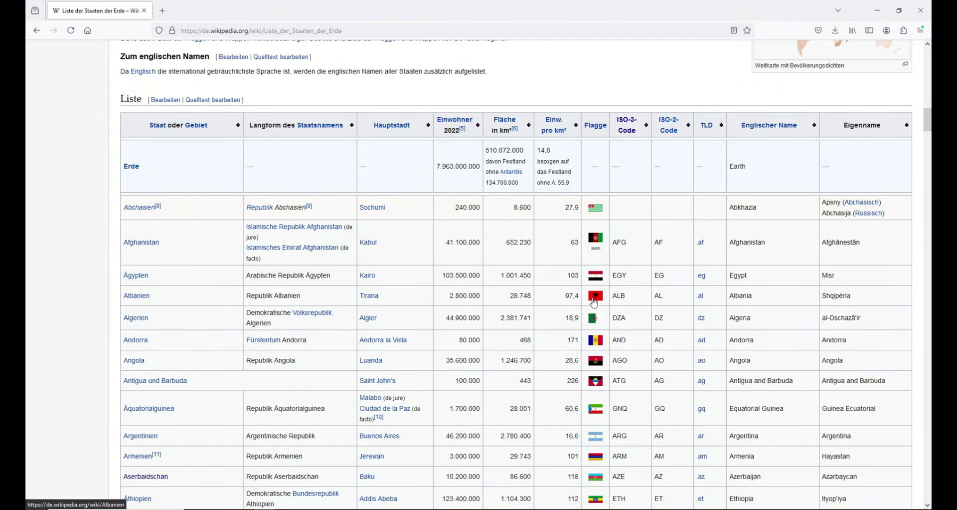
pyautogui.scroll(-2, 596, 304)
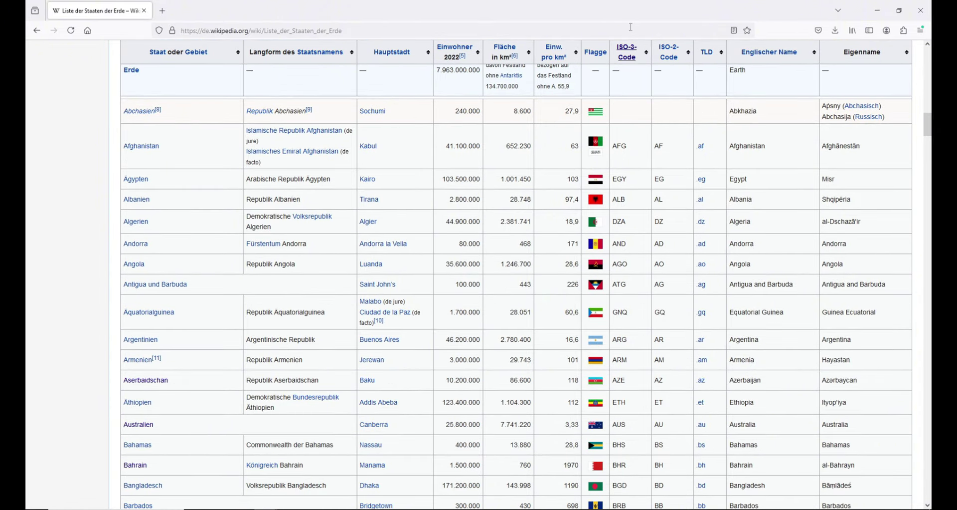
# - Copy the article's URL from the address bar and move the browser off the workbook
pyautogui.moveTo(628, 11); pyautogui.dragTo(932, 12)
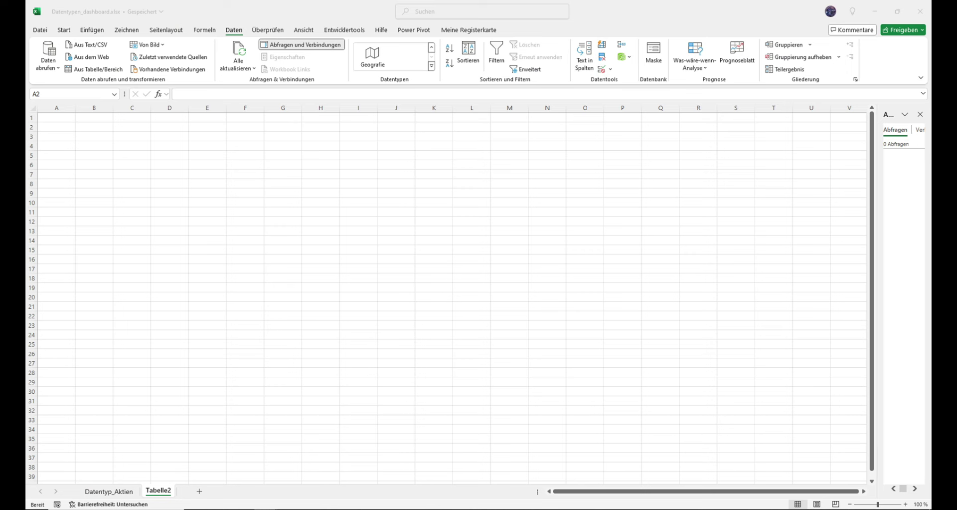
pyautogui.moveTo(932, 33); pyautogui.dragTo(573, 34)
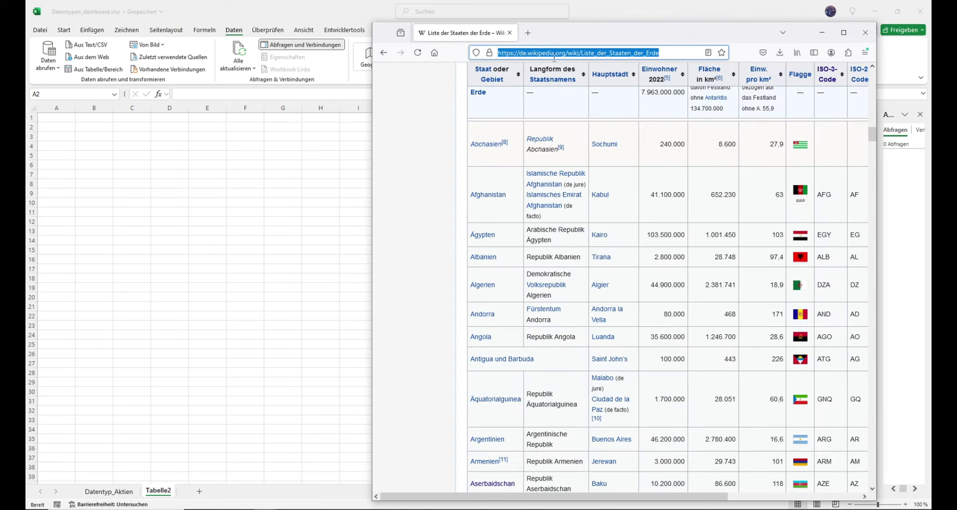
pyautogui.rightClick(543, 50)
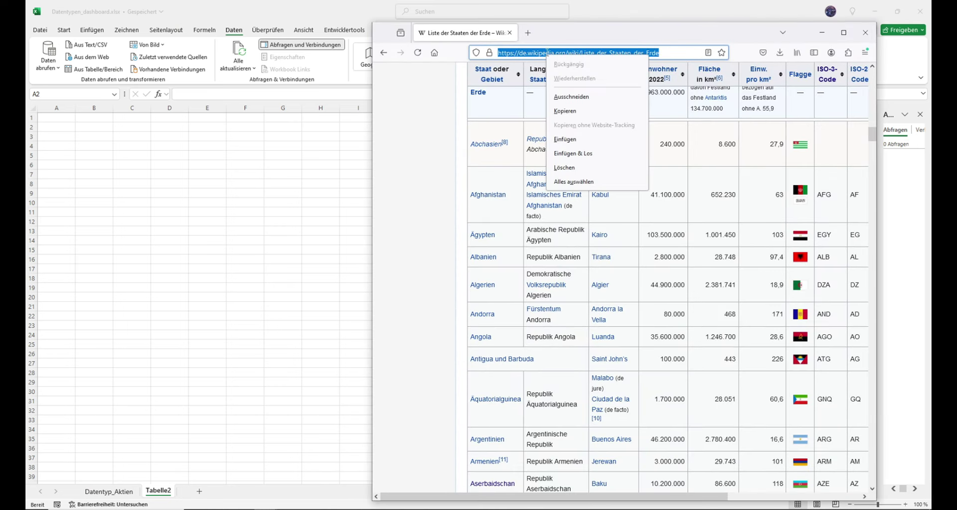
pyautogui.click(569, 108)
pyautogui.moveTo(584, 35); pyautogui.dragTo(931, 35)
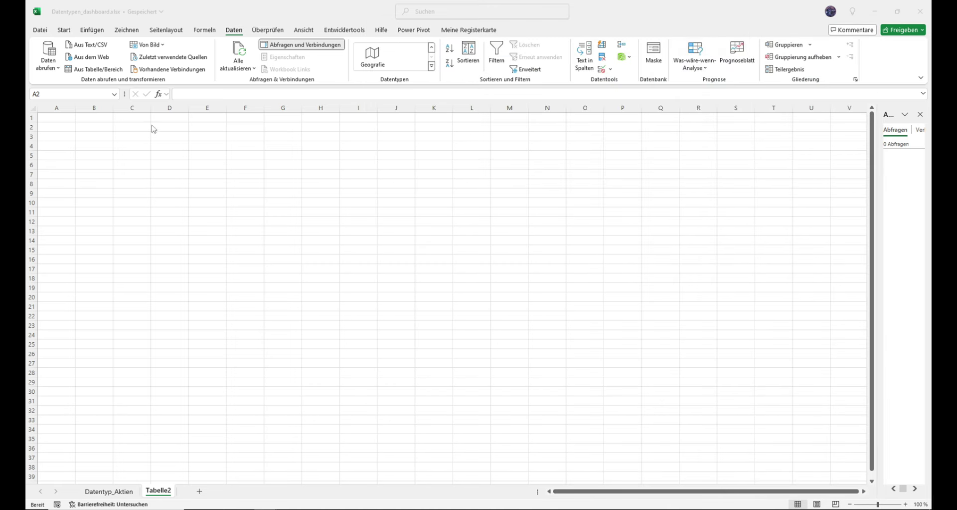
# - Import the pasted Wikipedia URL via Aus dem Web and open Tabelle 1 in Power Query
pyautogui.click(89, 57)
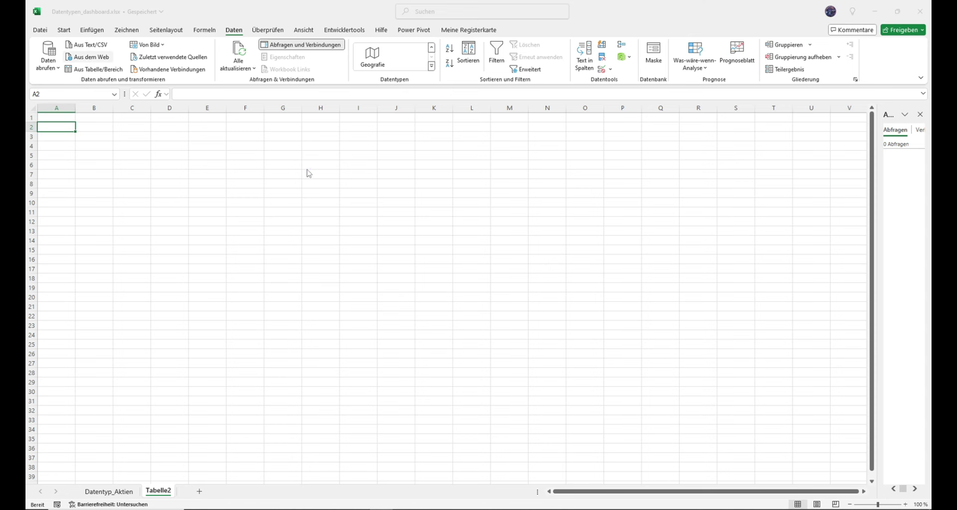
pyautogui.rightClick(404, 258)
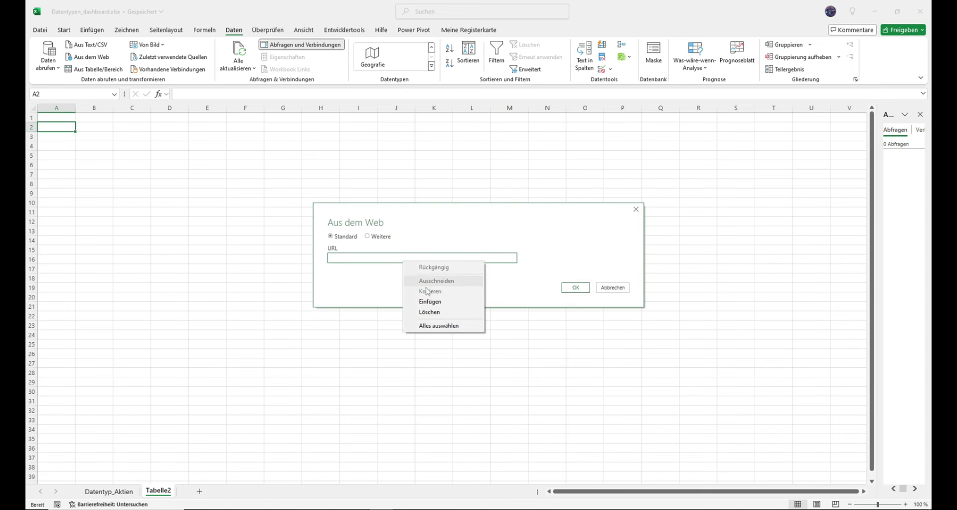
pyautogui.click(420, 299)
pyautogui.click(576, 287)
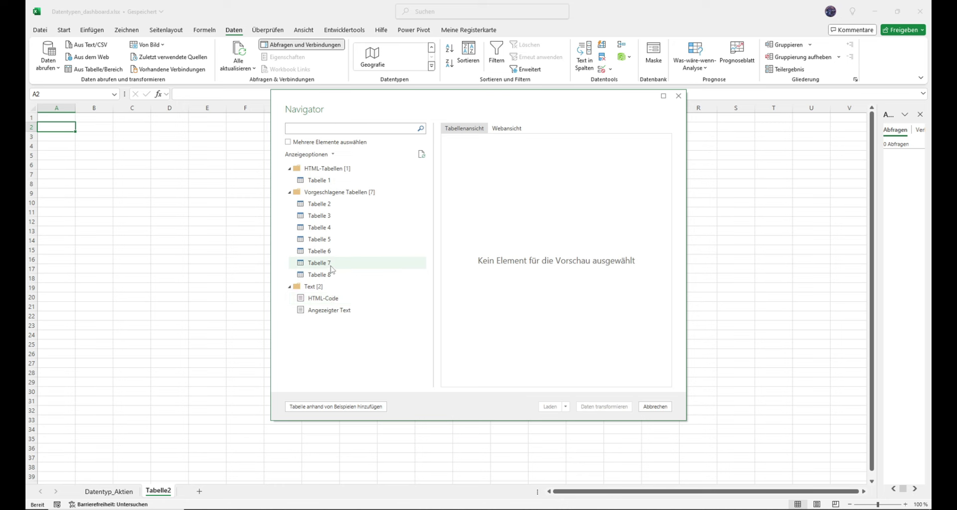
pyautogui.click(336, 183)
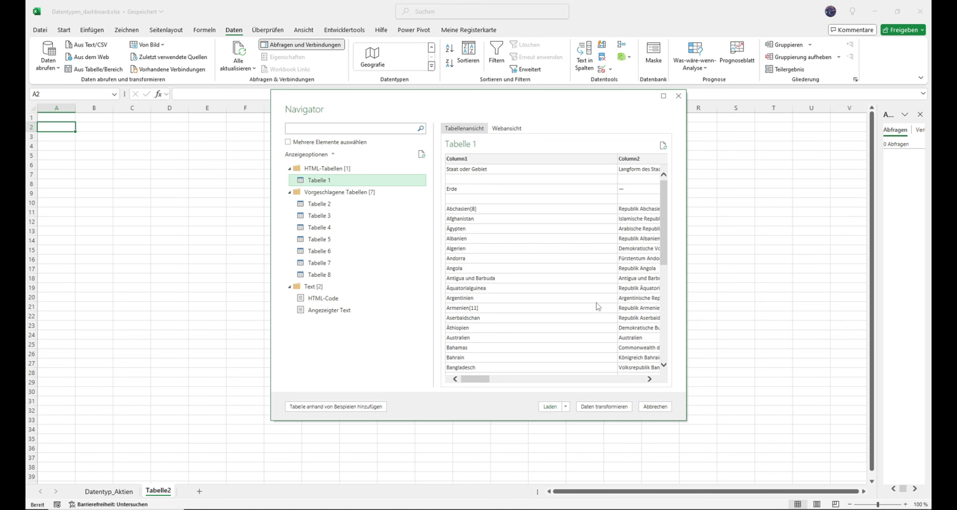
pyautogui.click(605, 408)
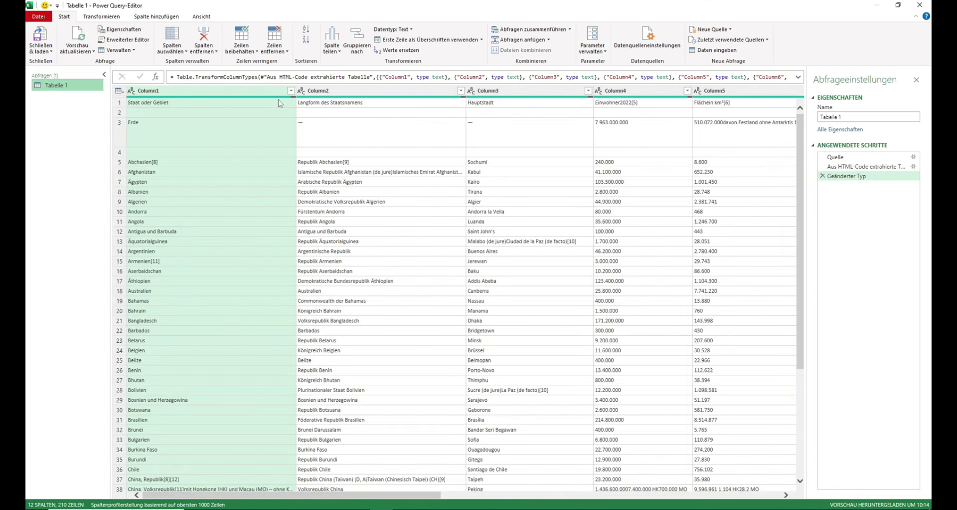
# - Remove Column2 through Column12, keeping only the country-name column
pyautogui.click(328, 91)
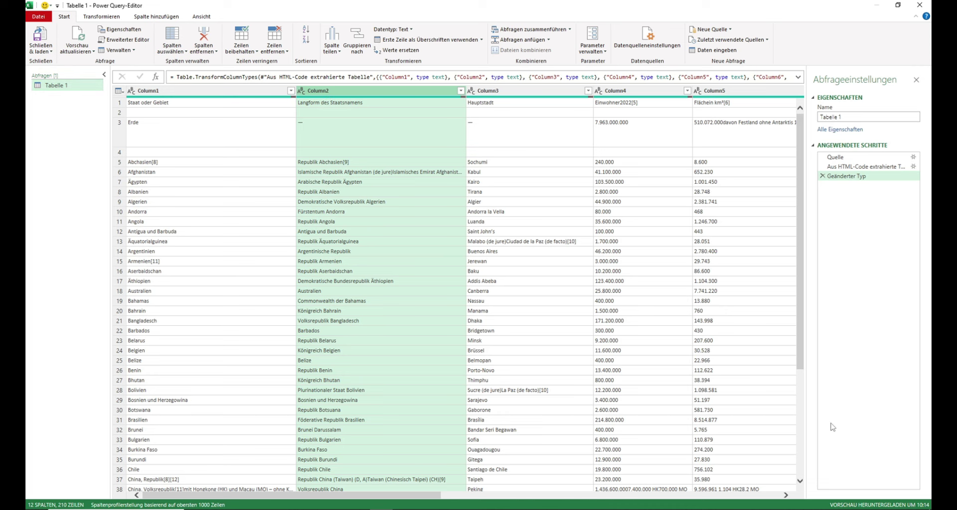
pyautogui.moveTo(388, 496); pyautogui.dragTo(727, 495)
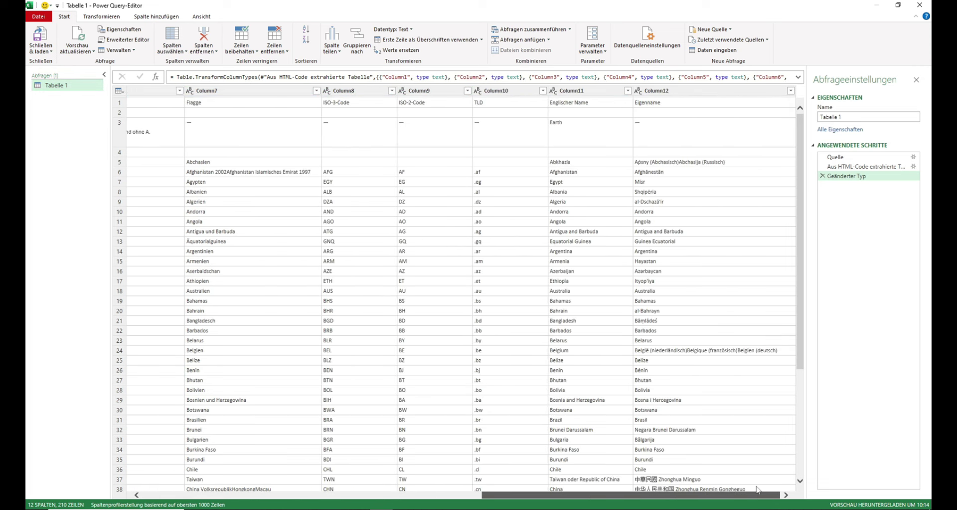
pyautogui.keyDown('shift'); pyautogui.click(707, 91); pyautogui.keyUp('shift')
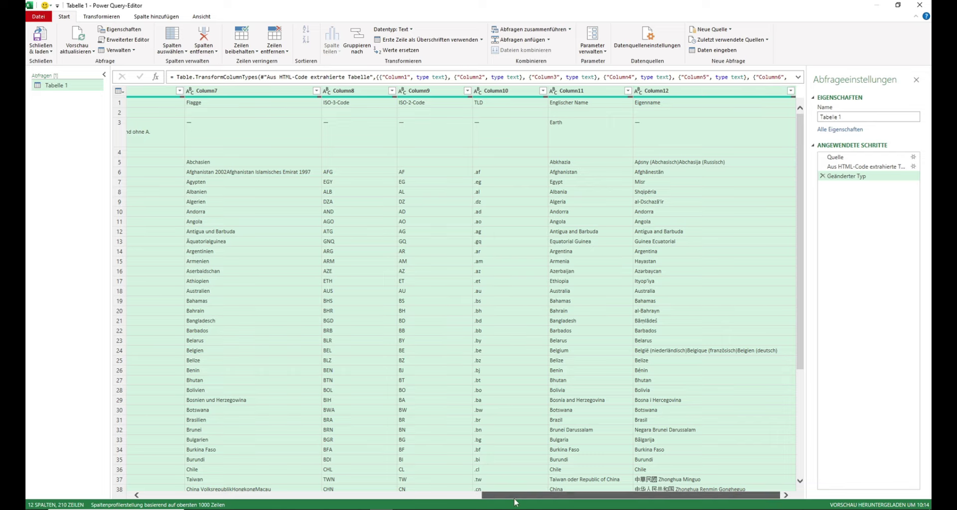
pyautogui.moveTo(513, 496); pyautogui.dragTo(184, 496)
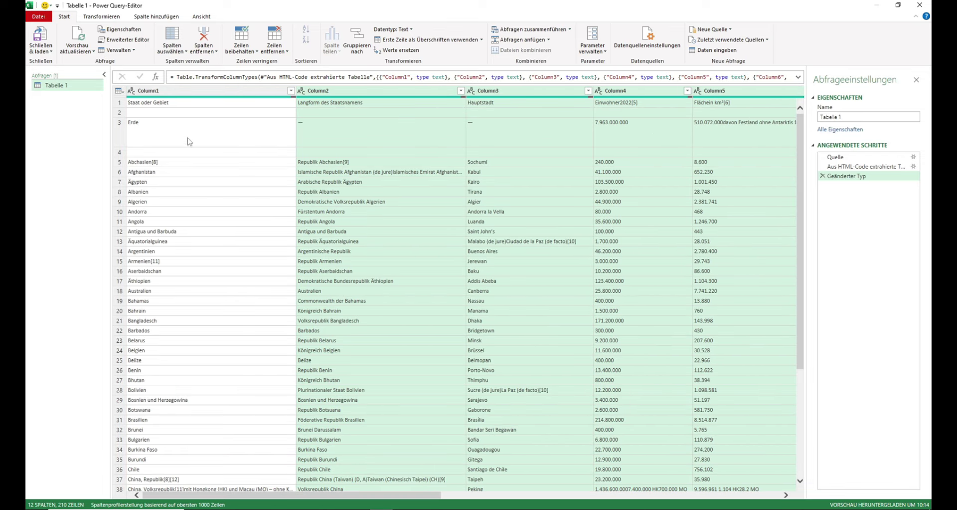
pyautogui.click(205, 36)
# - Promote the first row to headers, remove blank rows, and load the 207 rows into Excel
pyautogui.click(209, 140)
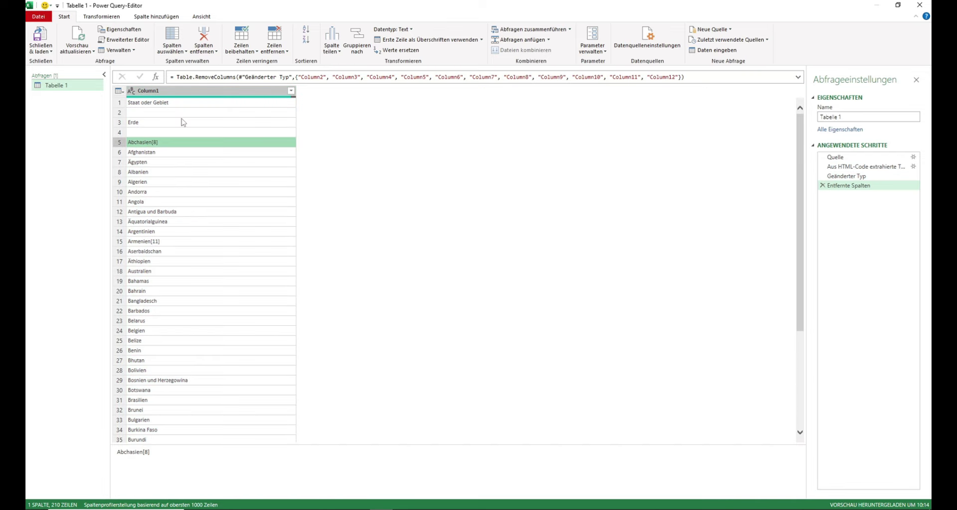
pyautogui.click(178, 111)
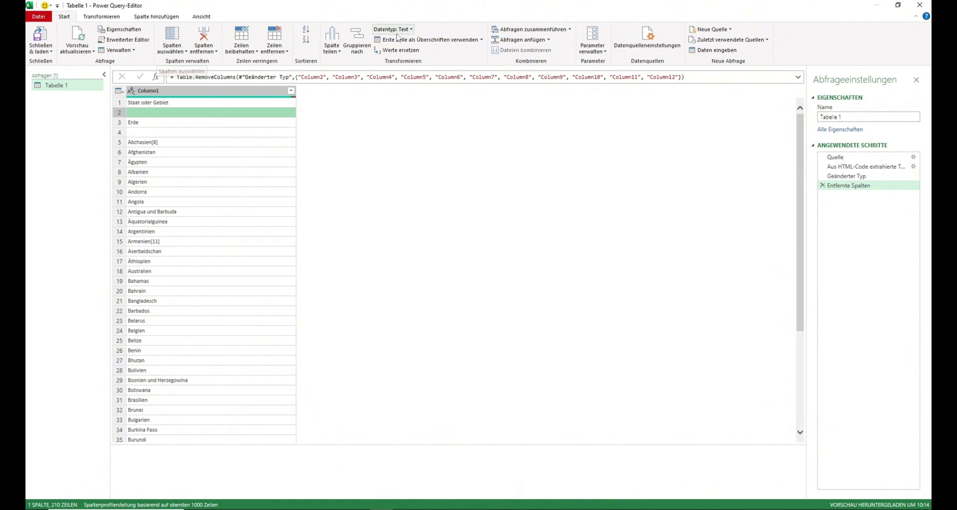
pyautogui.click(427, 42)
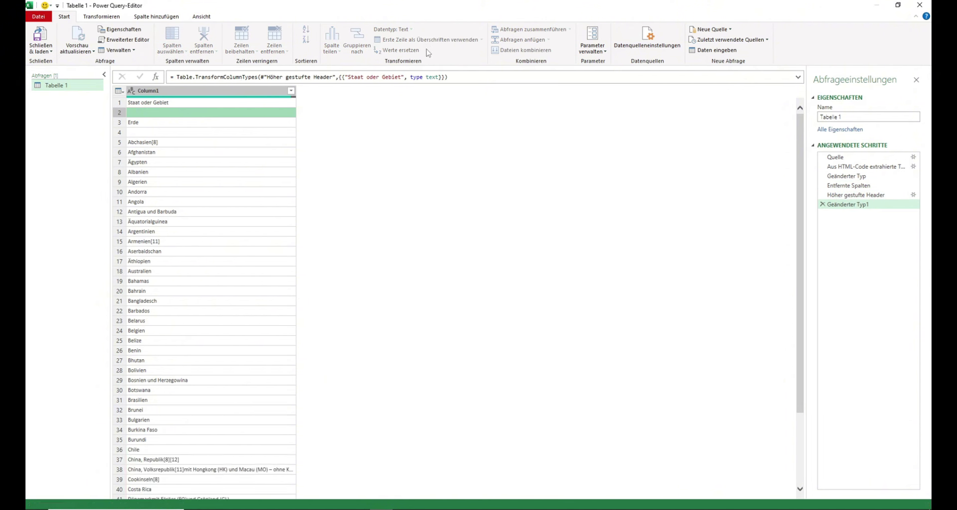
pyautogui.click(281, 51)
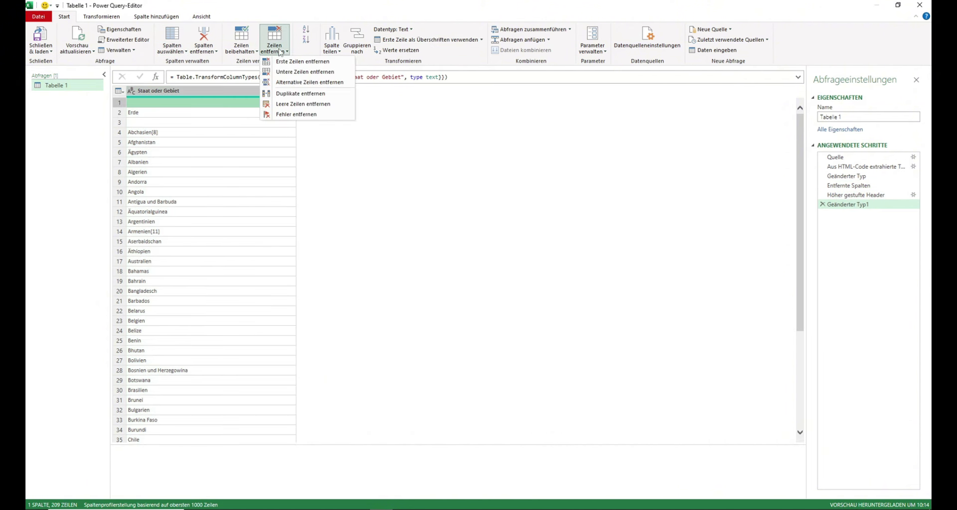
pyautogui.click(304, 104)
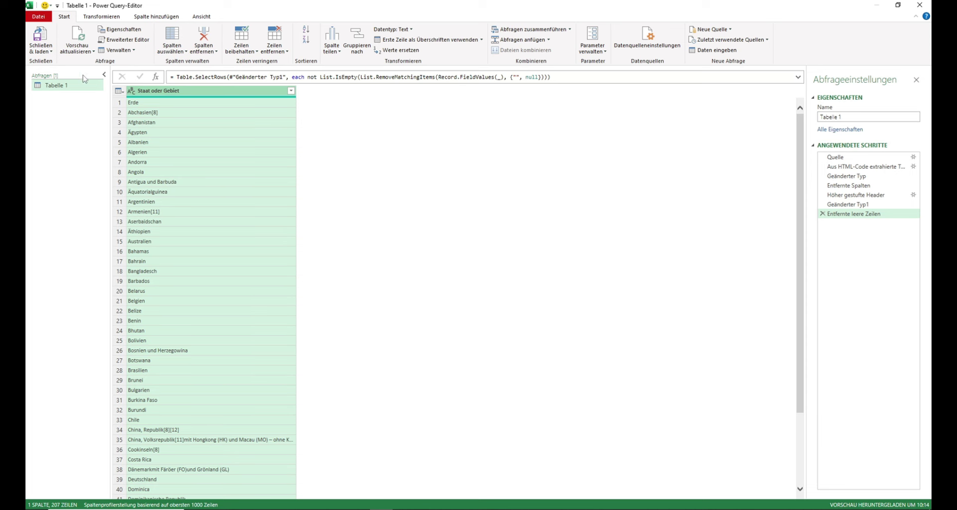
pyautogui.click(43, 44)
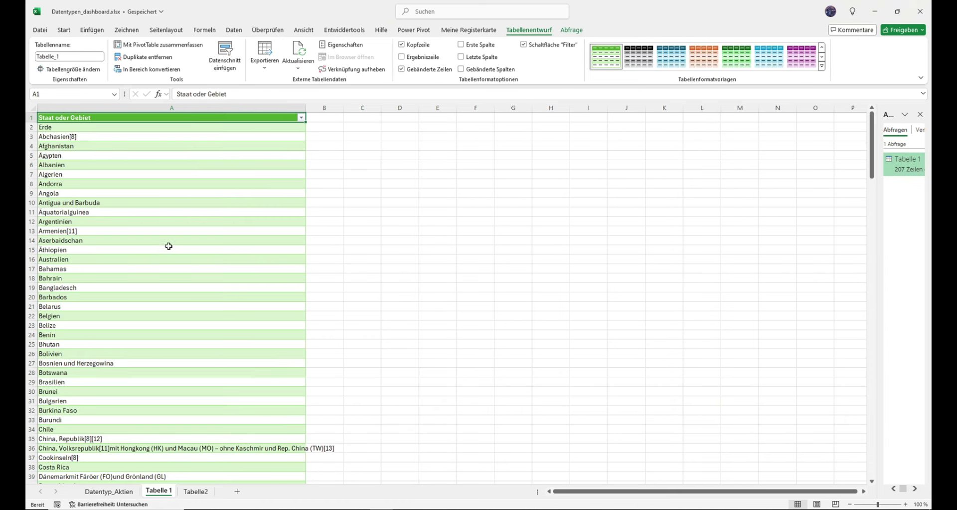
# - Delete the Erde table row, select Abchasien[8] in A2, and open Find and Replace
pyautogui.rightClick(31, 127)
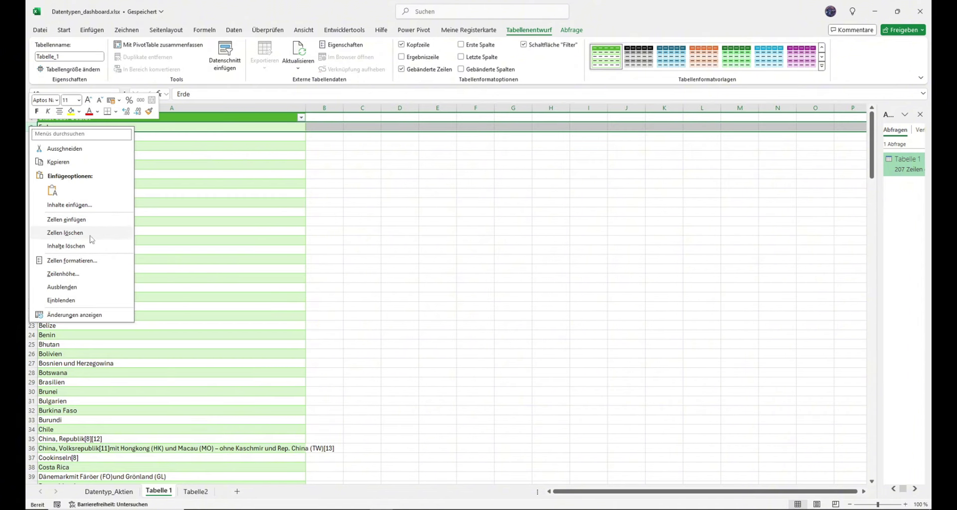
pyautogui.click(64, 232)
pyautogui.click(201, 166)
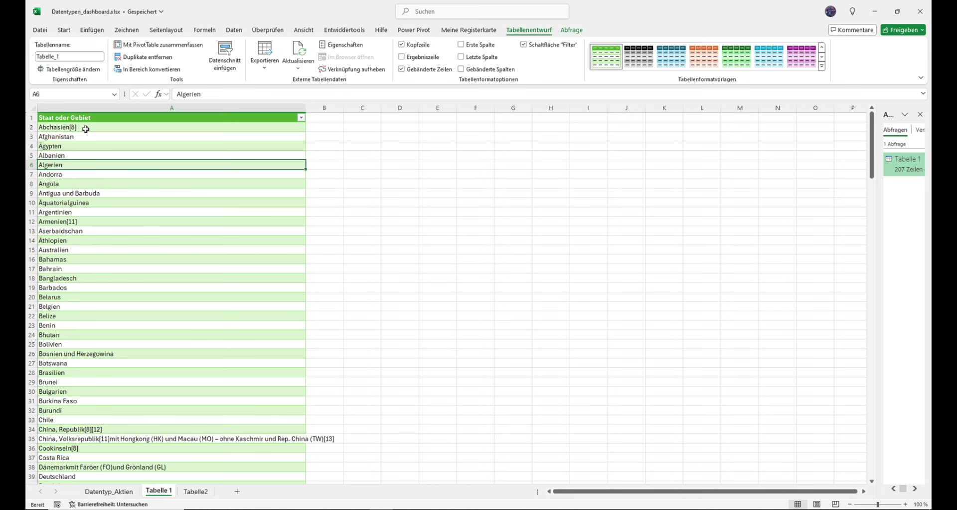
pyautogui.click(86, 129)
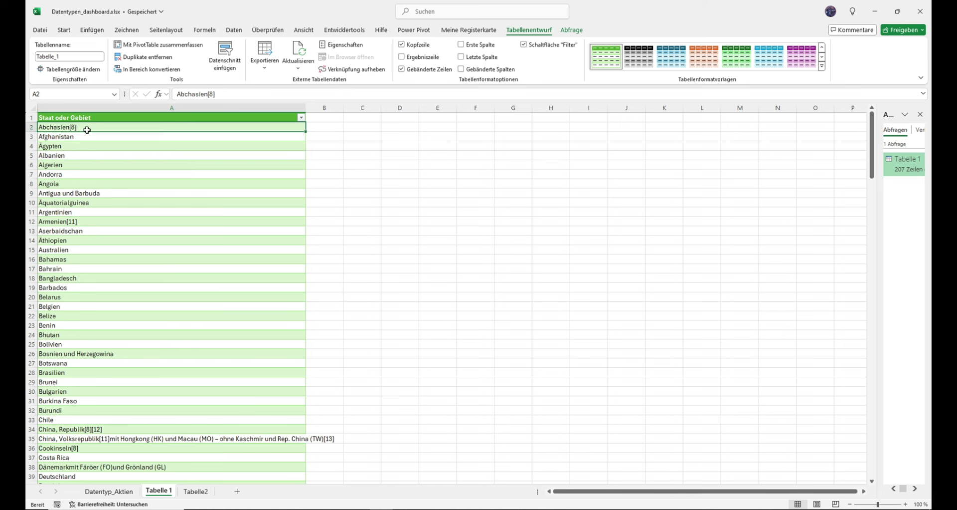
pyautogui.hotkey('ctrl', 'h')
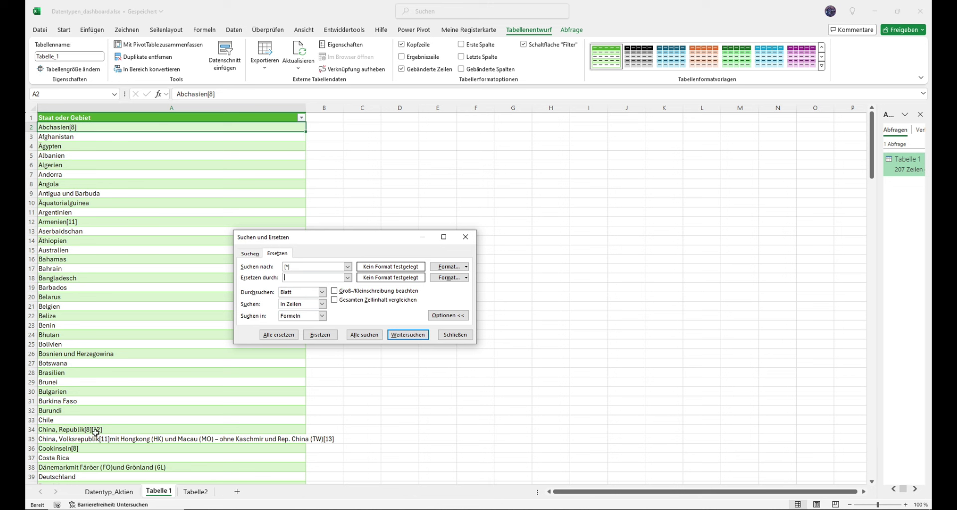
# - Replace all [*] footnote markers with nothing, clearing 32 references from the country names
pyautogui.click(287, 266)
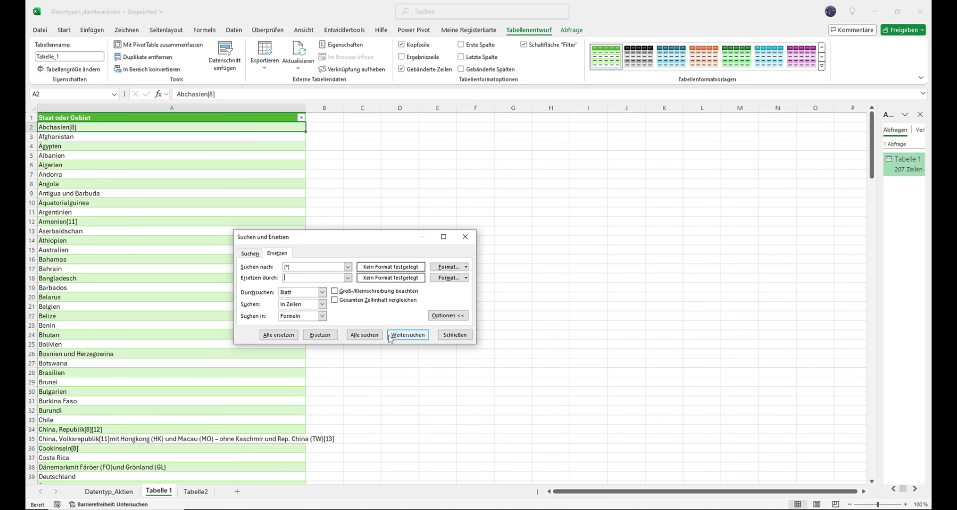
pyautogui.click(279, 335)
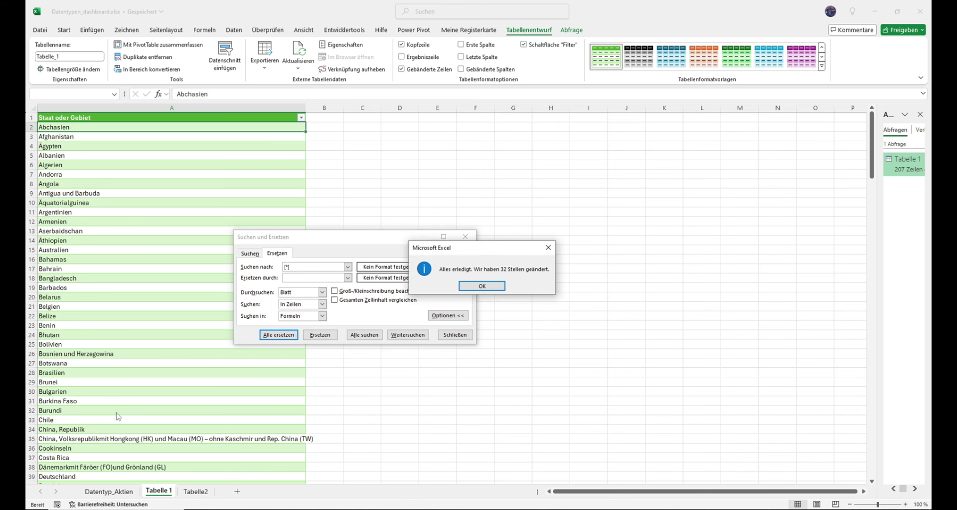
pyautogui.click(494, 285)
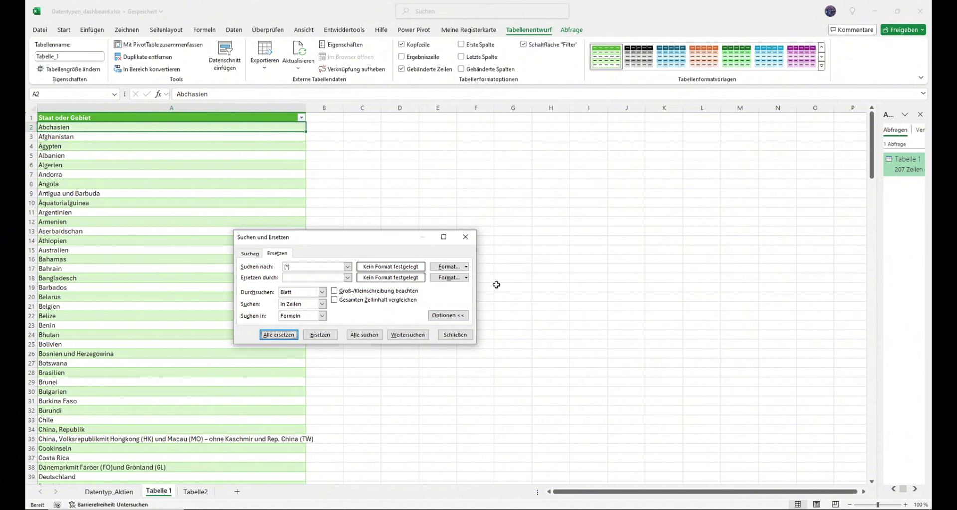
pyautogui.click(455, 334)
pyautogui.scroll(-3, 206, 284)
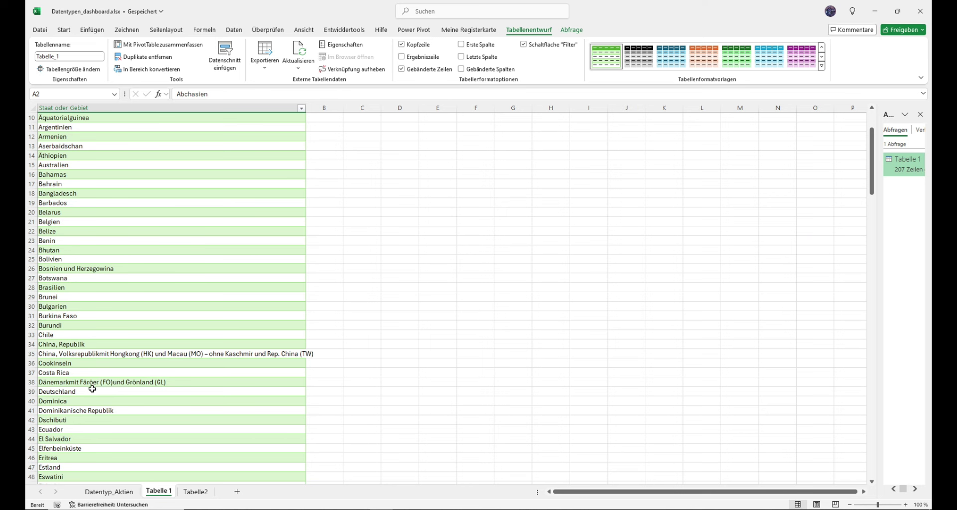
pyautogui.scroll(3, 122, 374)
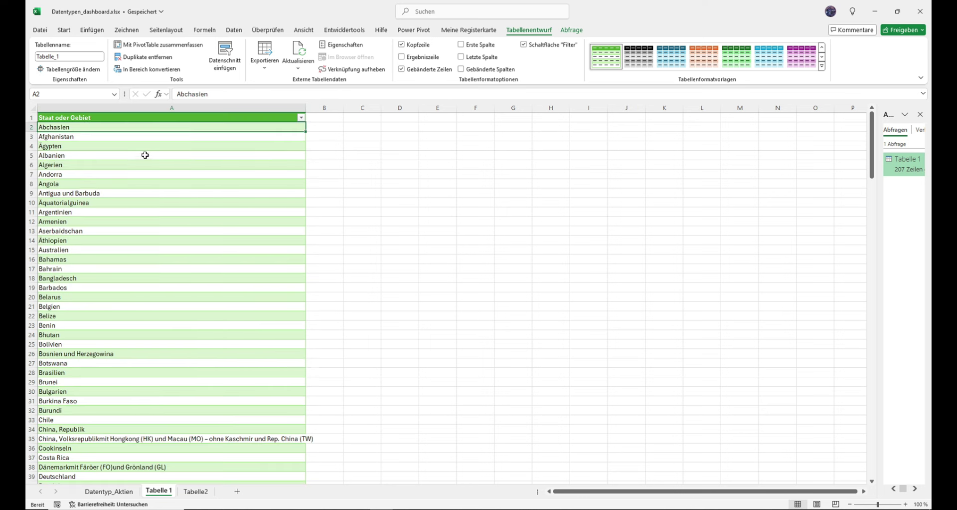
# - Convert the Staat oder Gebiet column to the Geografie data type and close both side panes
pyautogui.click(149, 120)
pyautogui.click(149, 121)
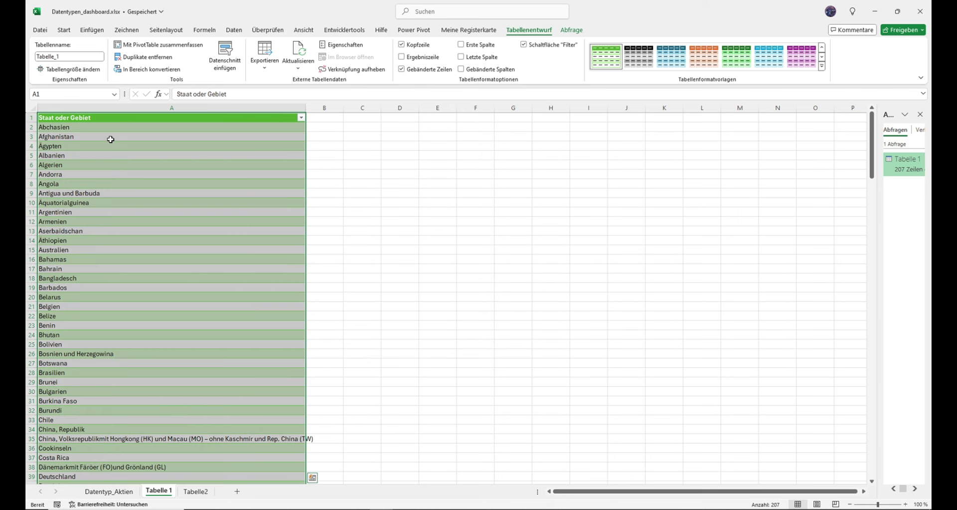
pyautogui.click(234, 31)
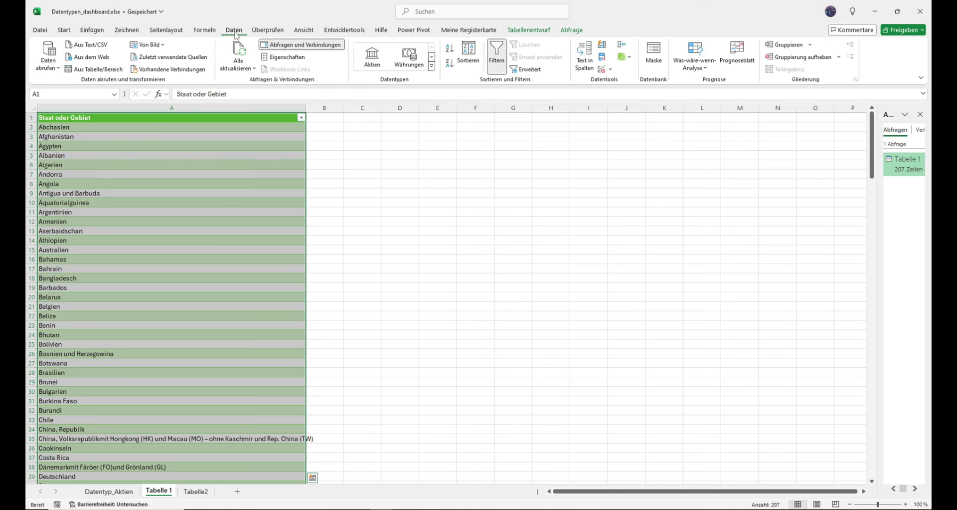
pyautogui.click(432, 66)
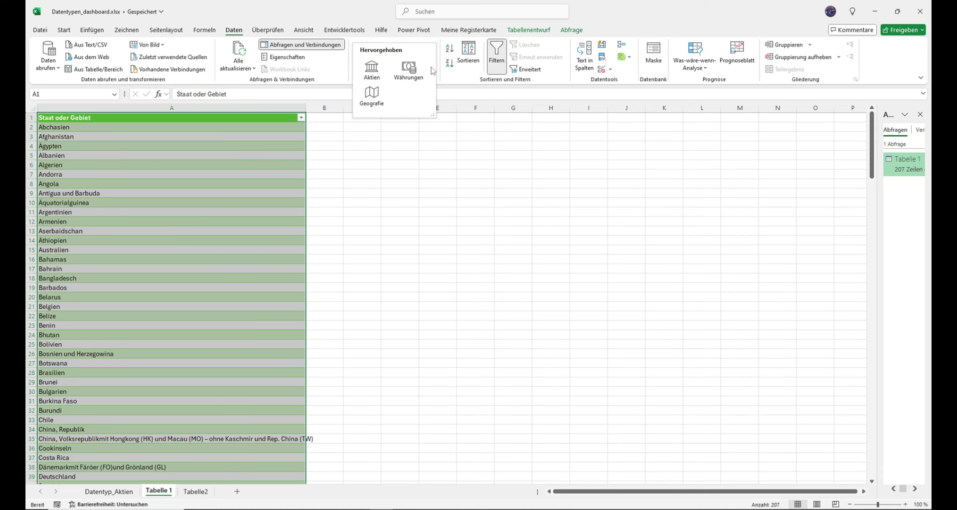
pyautogui.click(375, 99)
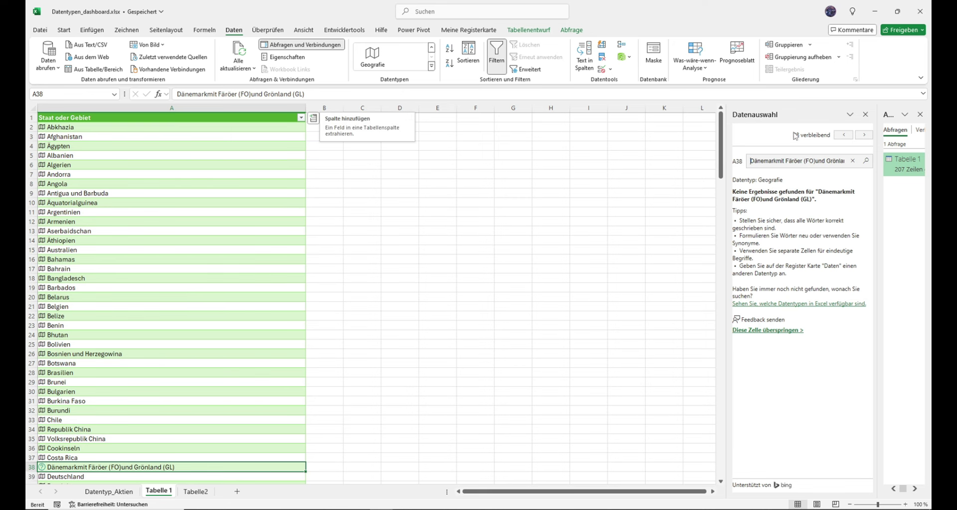
pyautogui.click(867, 115)
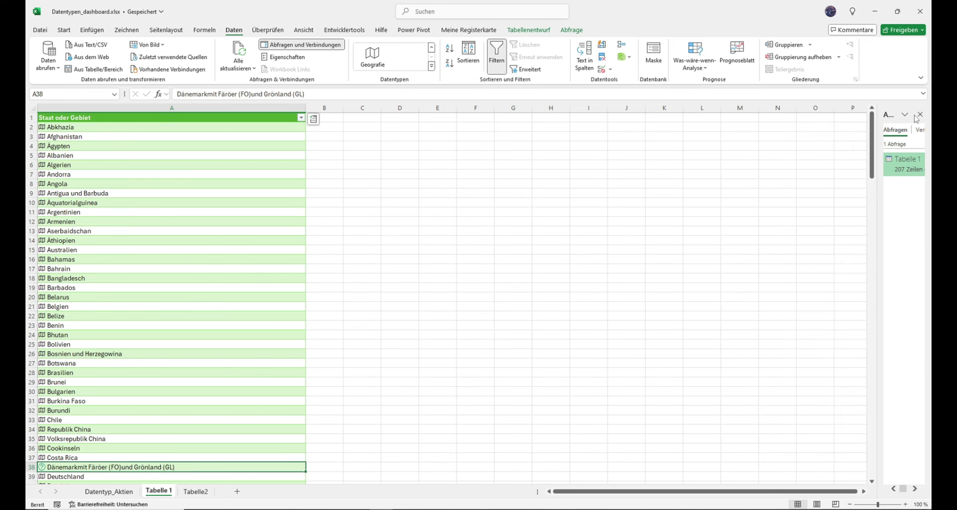
pyautogui.click(921, 114)
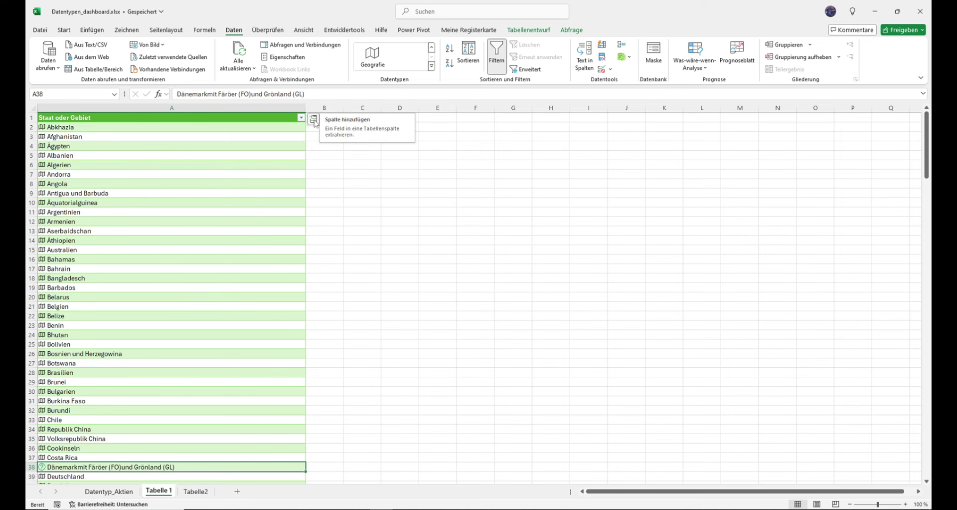
pyautogui.click(314, 120)
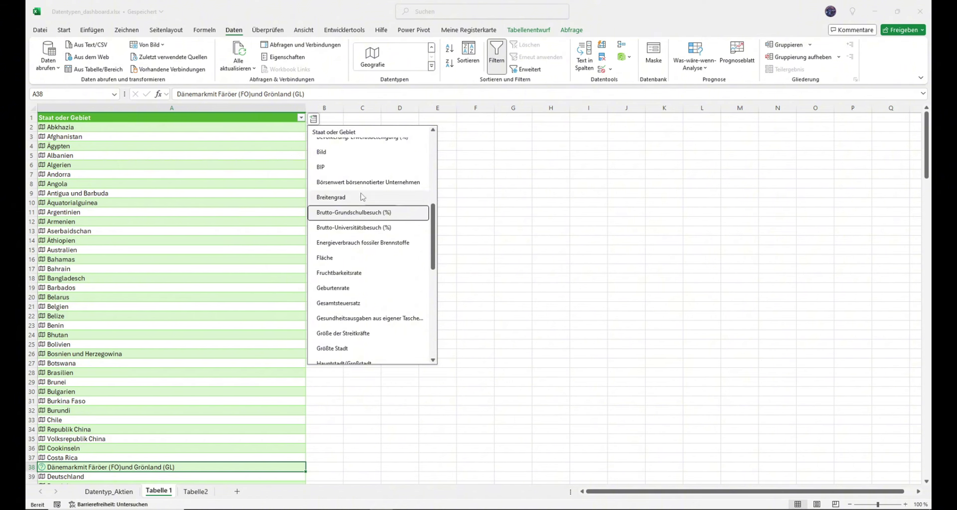
# - Insert the Bild flag column and inspect the #FELD! error on the Dänemark row
pyautogui.click(356, 160)
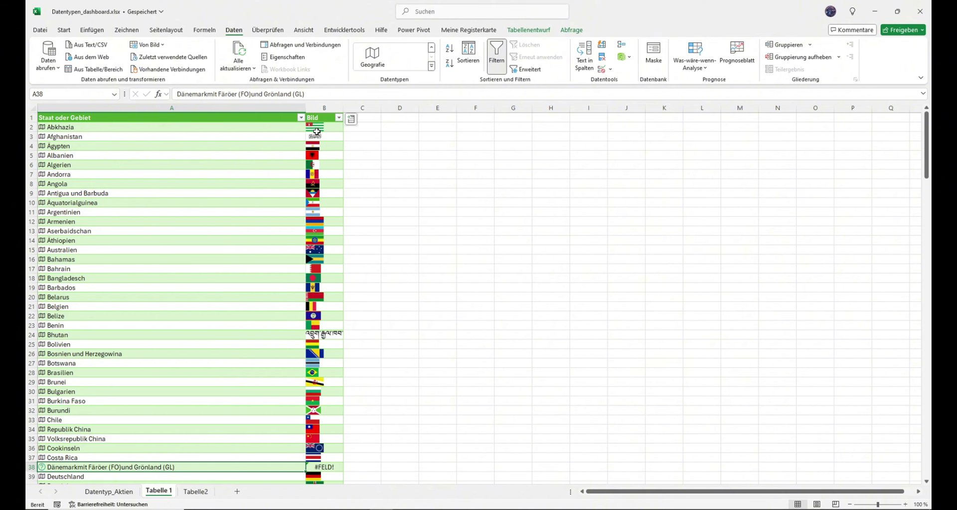
pyautogui.click(315, 155)
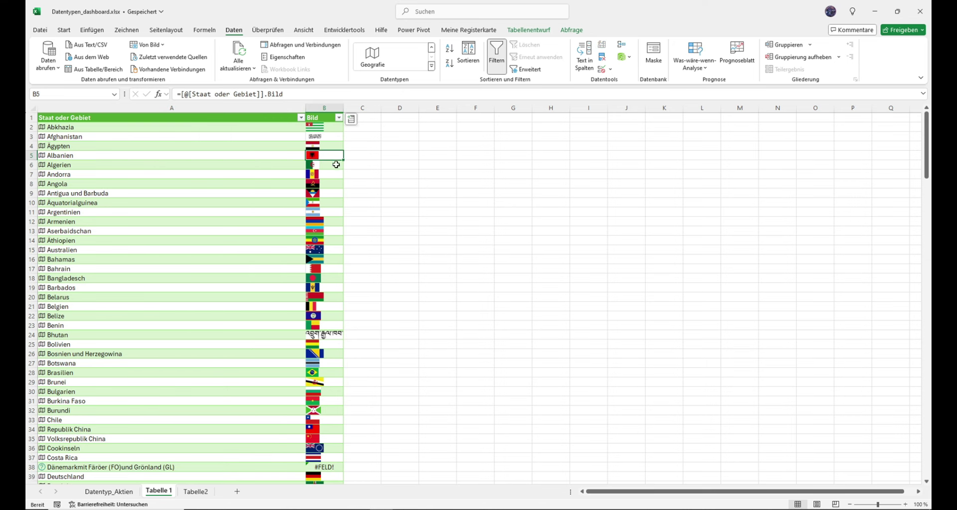
pyautogui.click(325, 193)
pyautogui.scroll(-3, 321, 209)
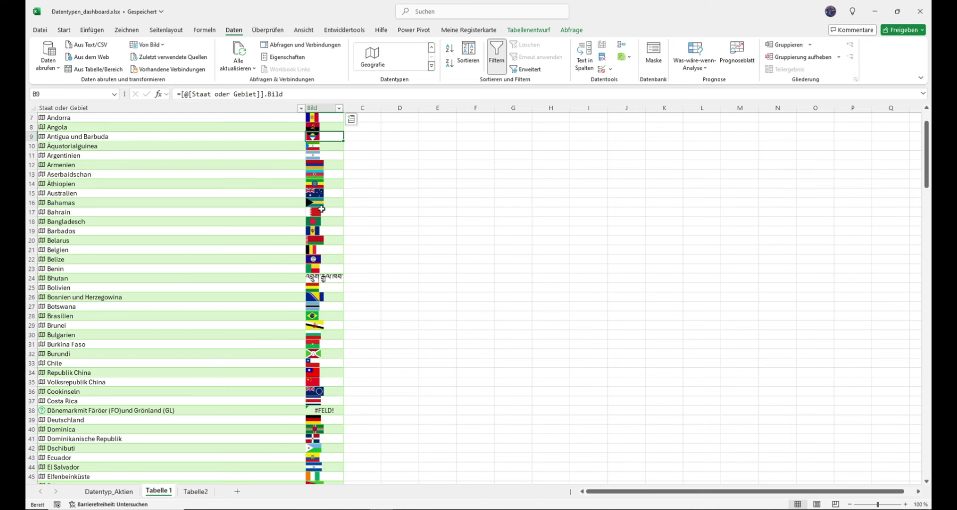
pyautogui.scroll(-1, 139, 391)
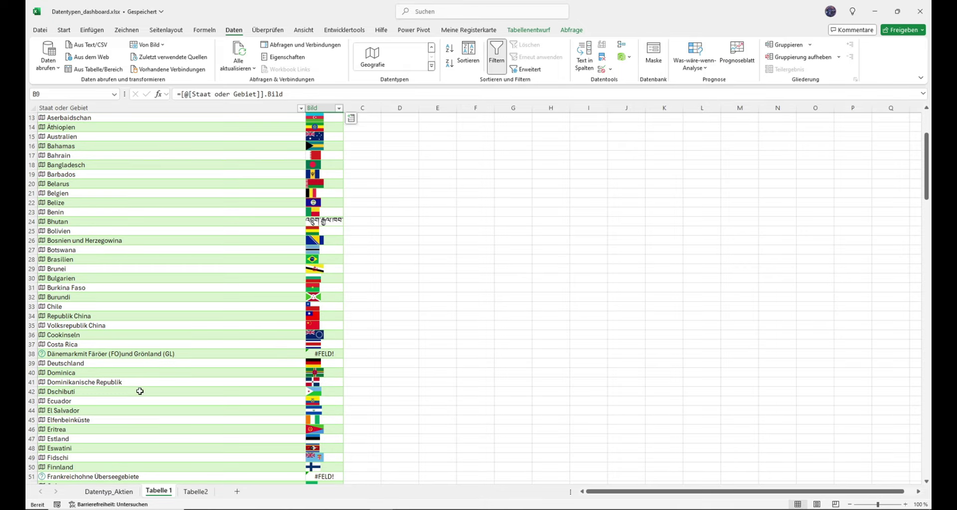
pyautogui.click(329, 354)
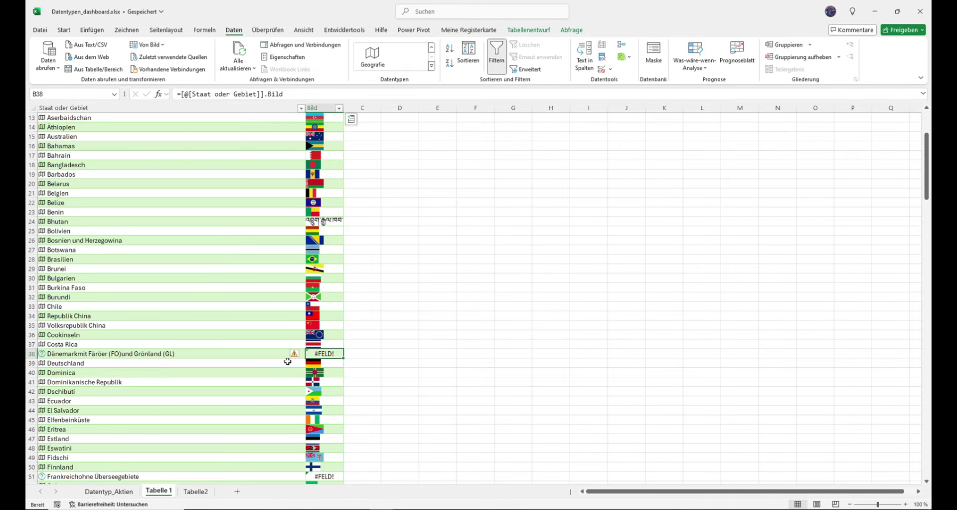
pyautogui.doubleClick(119, 353)
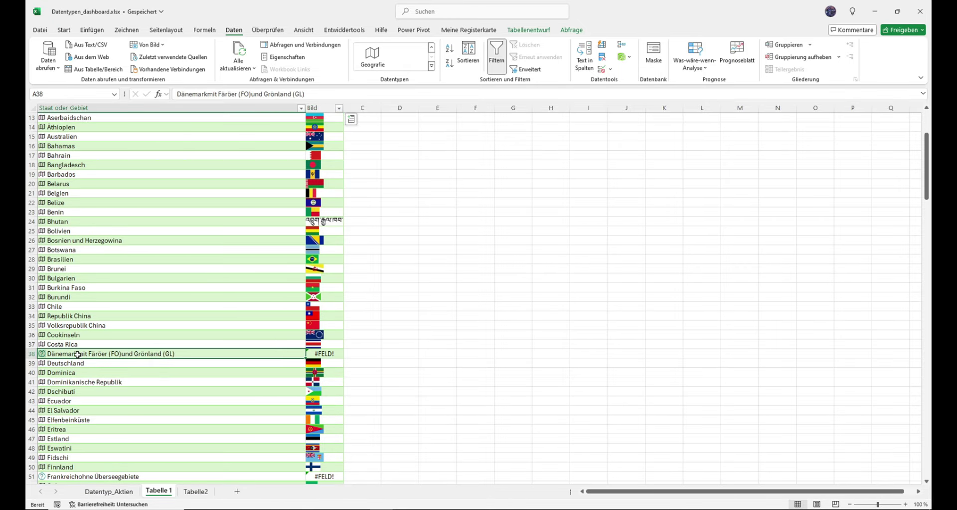
# - Trim cell A38 down to 'Dänemark' so it links as a country
pyautogui.moveTo(72, 355); pyautogui.dragTo(193, 354)
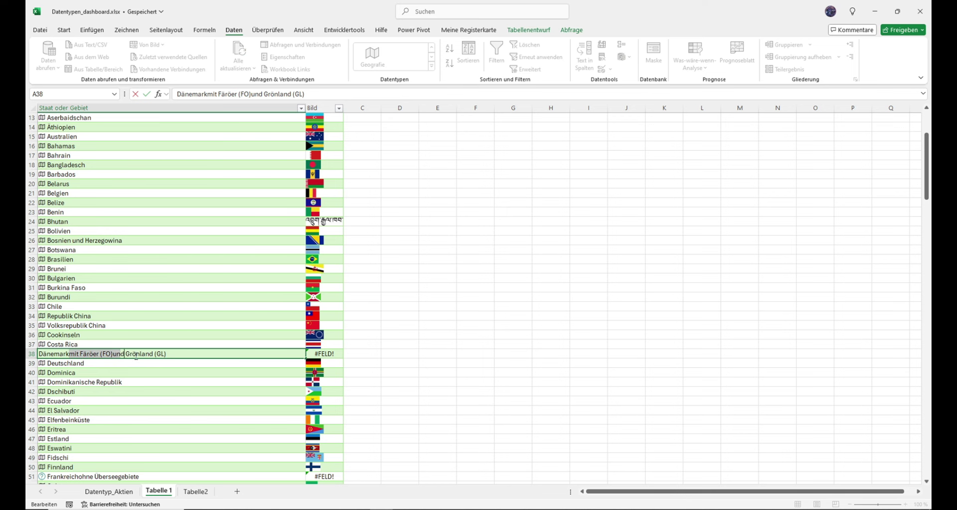
pyautogui.press('Delete')
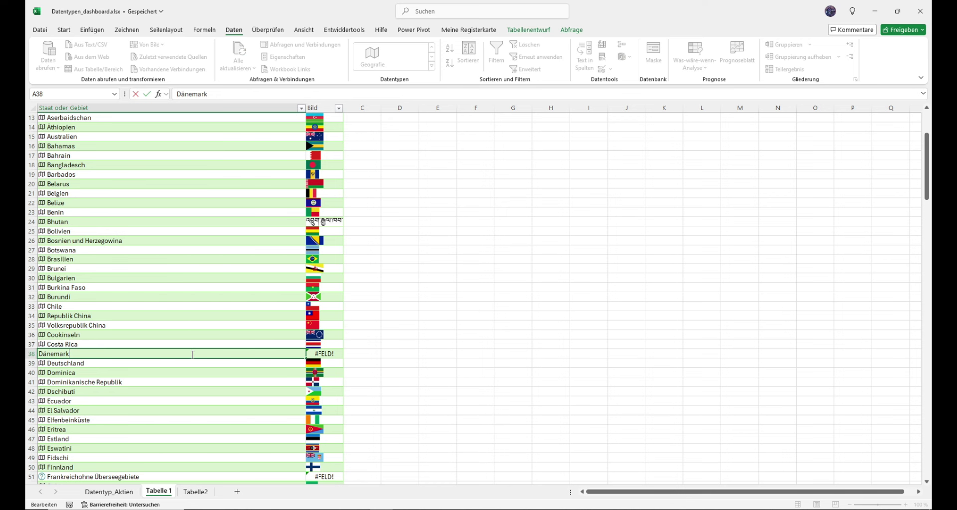
pyautogui.press('Return')
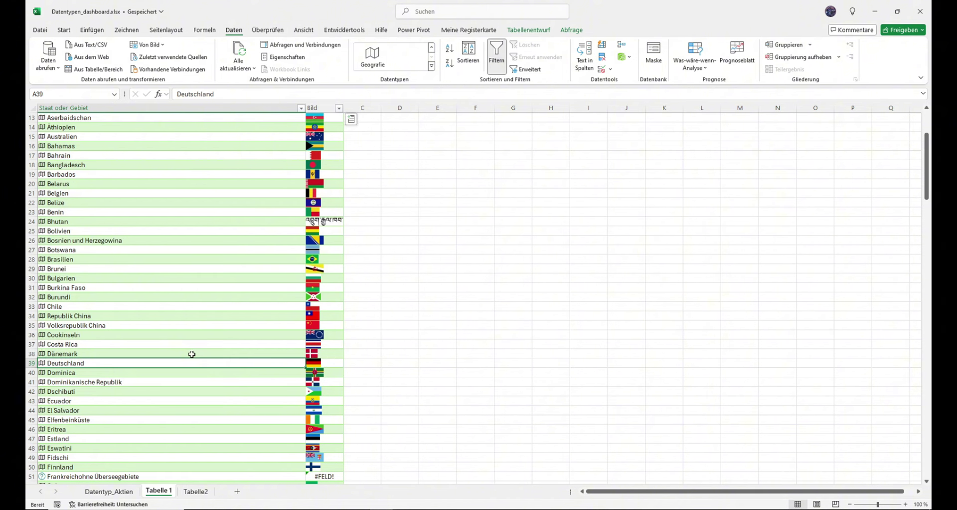
pyautogui.scroll(-1, 275, 388)
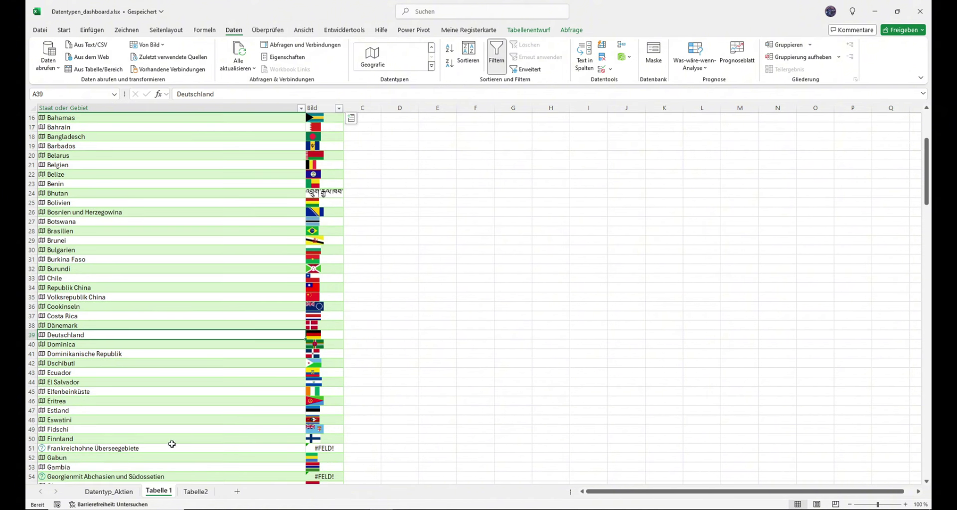
# - Shorten A51 to 'Frankreich' by deleting 'ohne Überseegebiete'
pyautogui.doubleClick(81, 448)
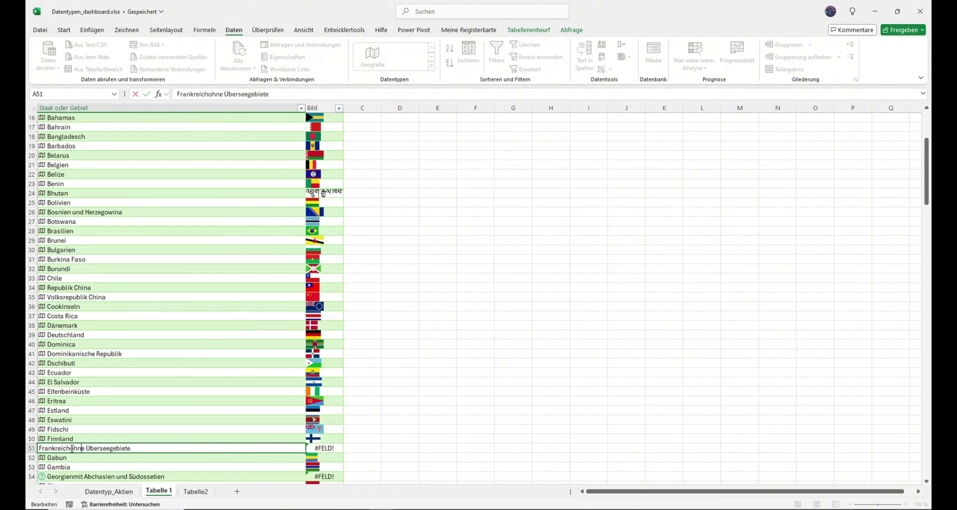
pyautogui.moveTo(69, 448); pyautogui.dragTo(188, 450)
pyautogui.press('BackSpace')
pyautogui.press('Return')
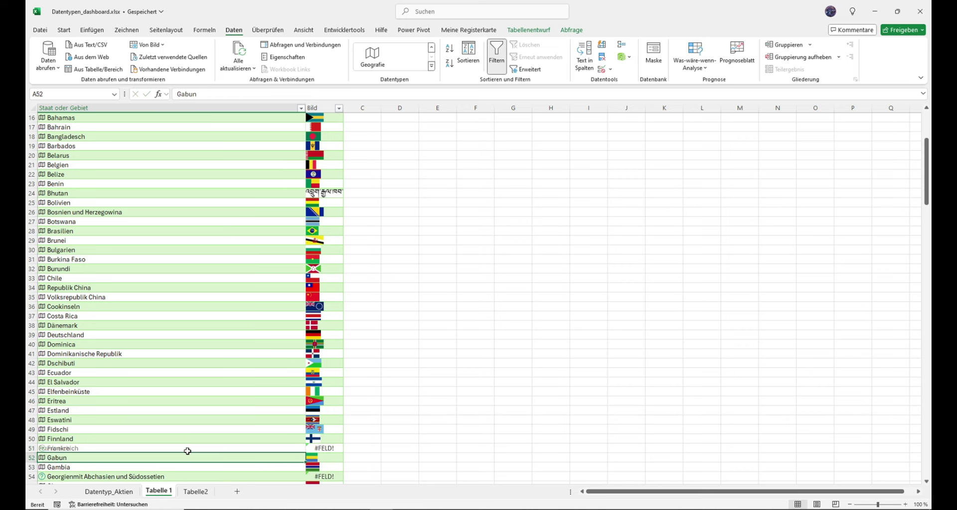
pyautogui.scroll(-1, 259, 443)
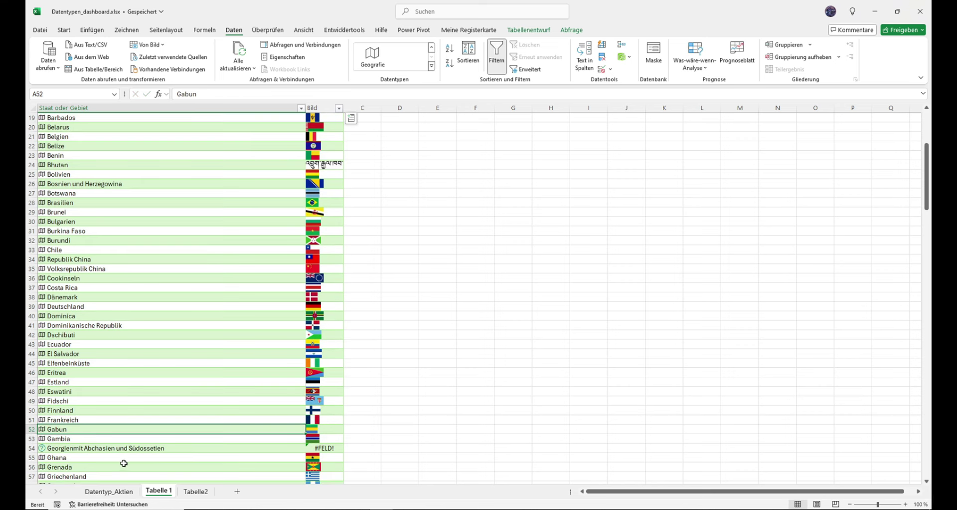
# - Shorten the A54 entry to 'Georgien' by removing its extra text
pyautogui.click(103, 465)
pyautogui.click(103, 448)
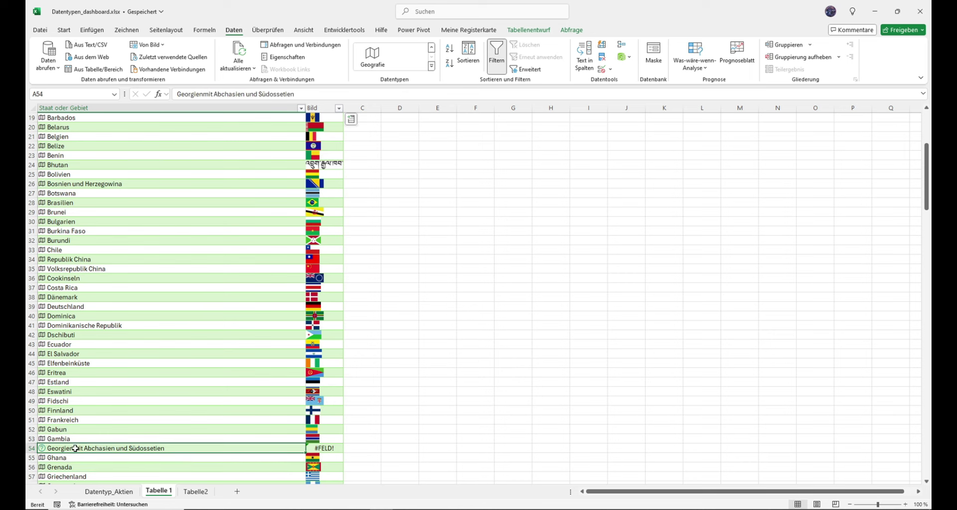
pyautogui.doubleClick(75, 447)
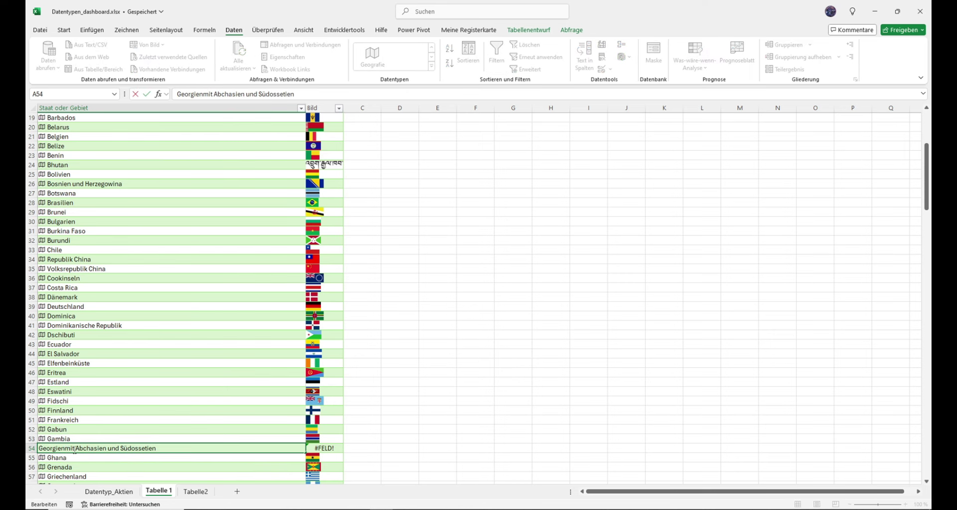
pyautogui.moveTo(65, 448); pyautogui.dragTo(215, 448)
pyautogui.press('BackSpace')
pyautogui.press('Return')
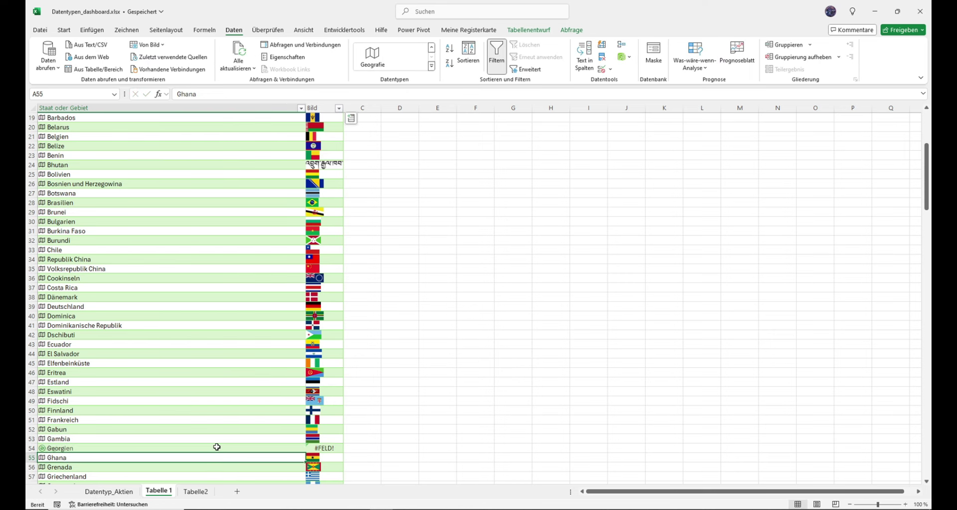
pyautogui.scroll(6, 247, 415)
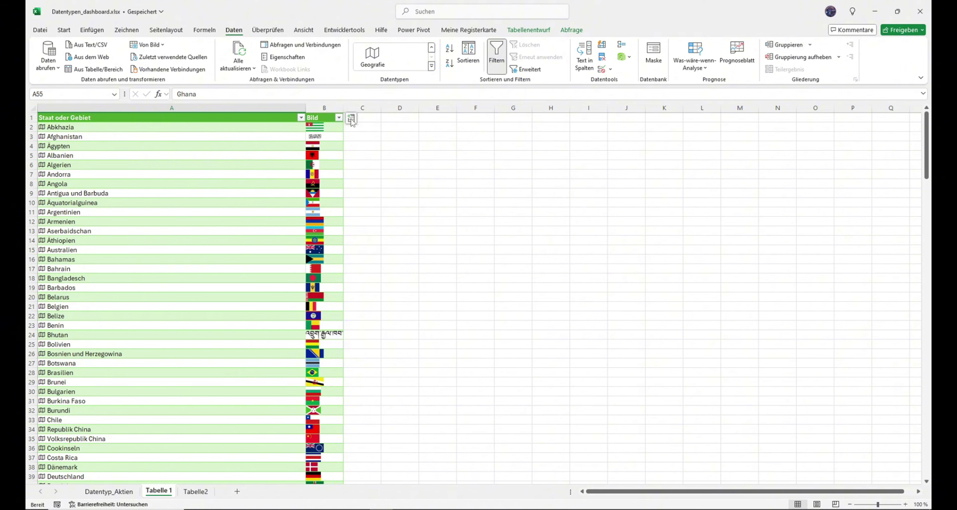
# - Insert Bevölkerung and BIP fields as new columns and widen the BIP column
pyautogui.click(351, 120)
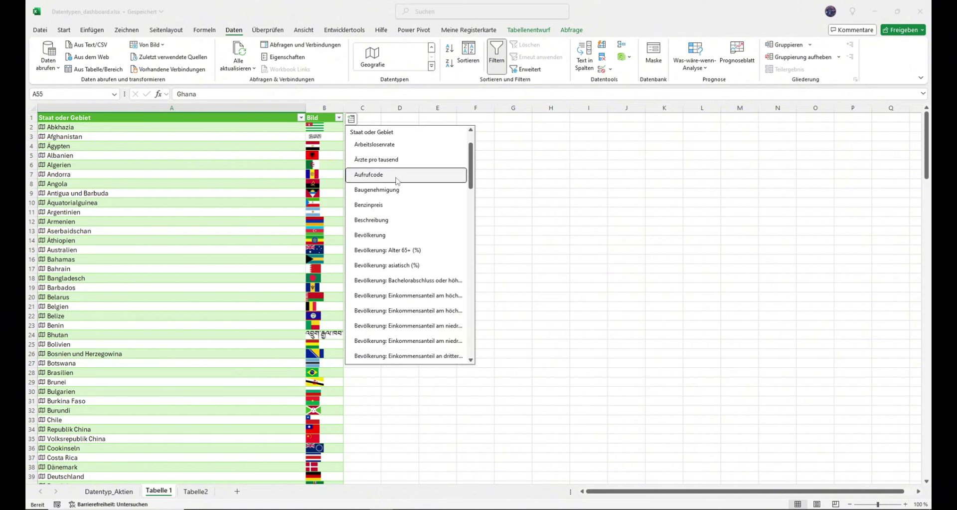
pyautogui.click(409, 235)
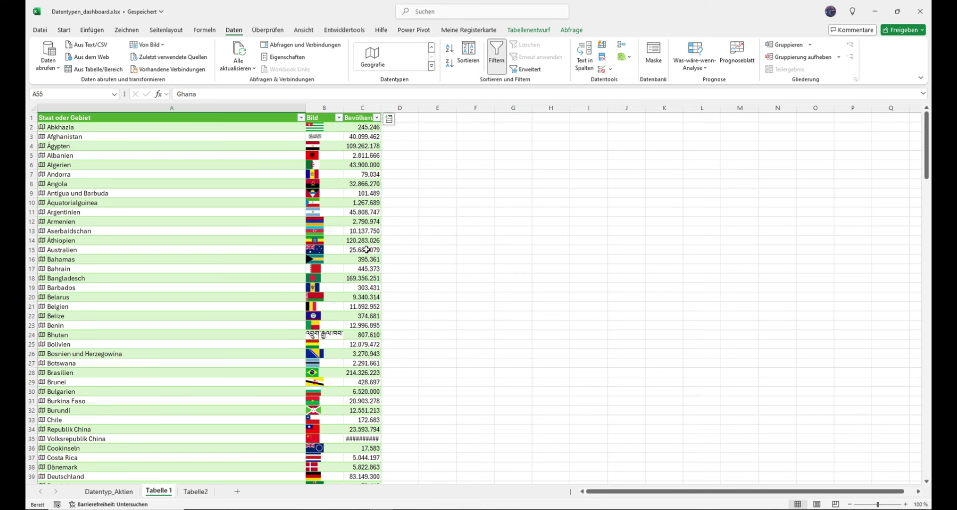
pyautogui.click(389, 119)
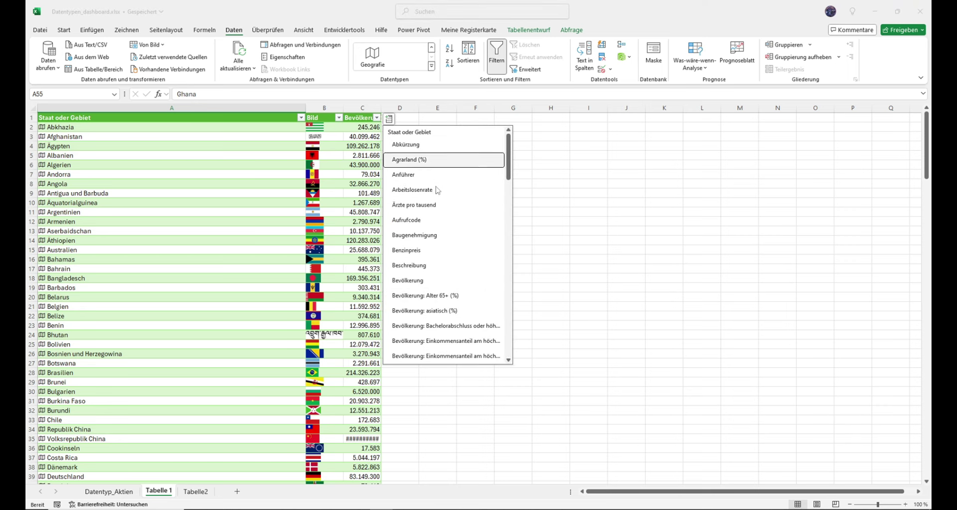
pyautogui.scroll(-7, 443, 215)
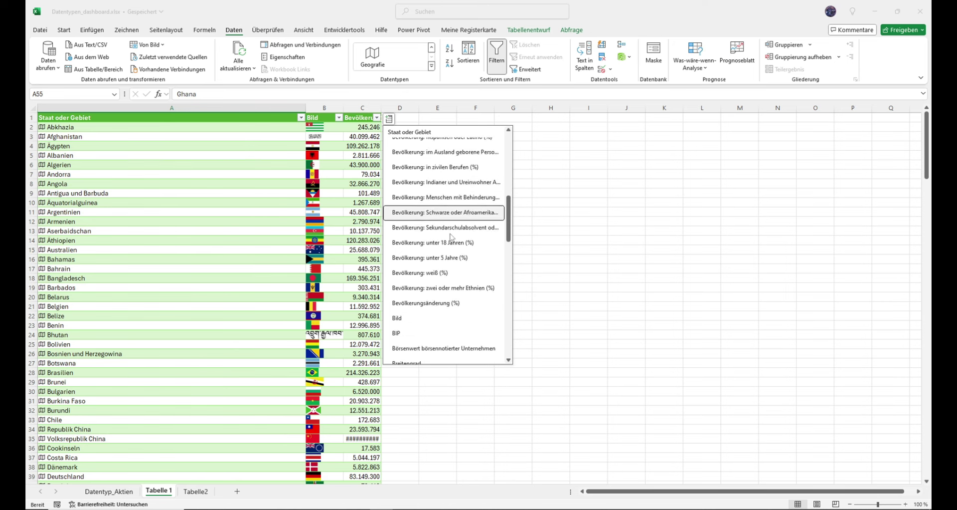
pyautogui.scroll(-2, 451, 237)
pyautogui.click(399, 244)
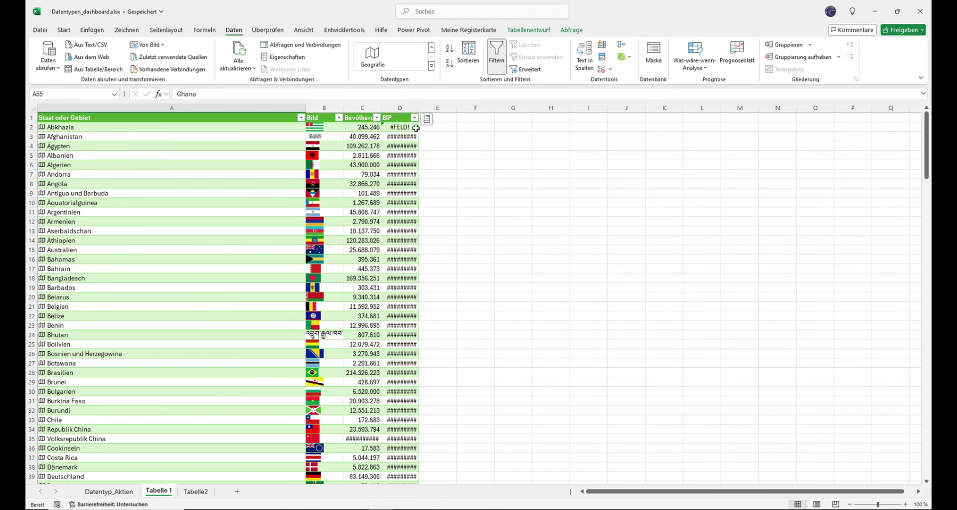
pyautogui.doubleClick(419, 108)
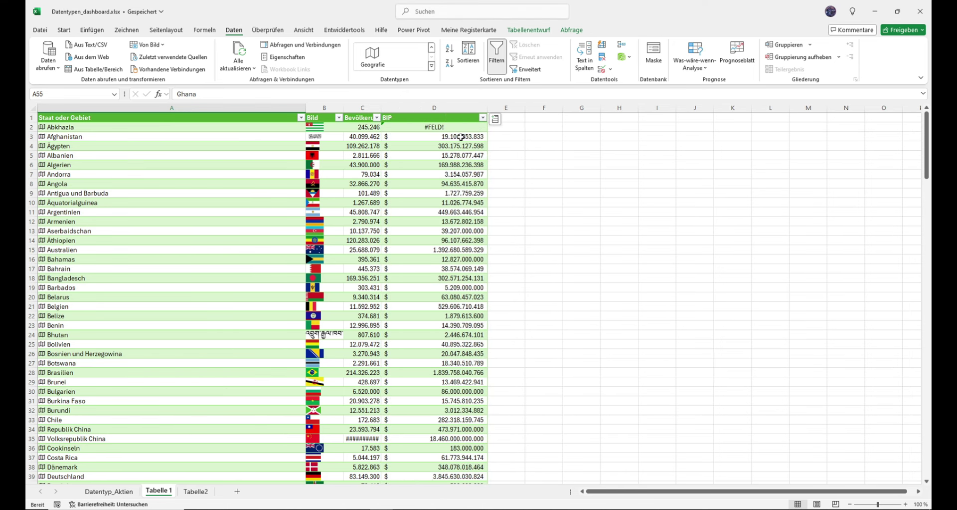
# - Widen column C so China's population 1.412.360.000 shows in full instead of ####, then verify
pyautogui.click(426, 128)
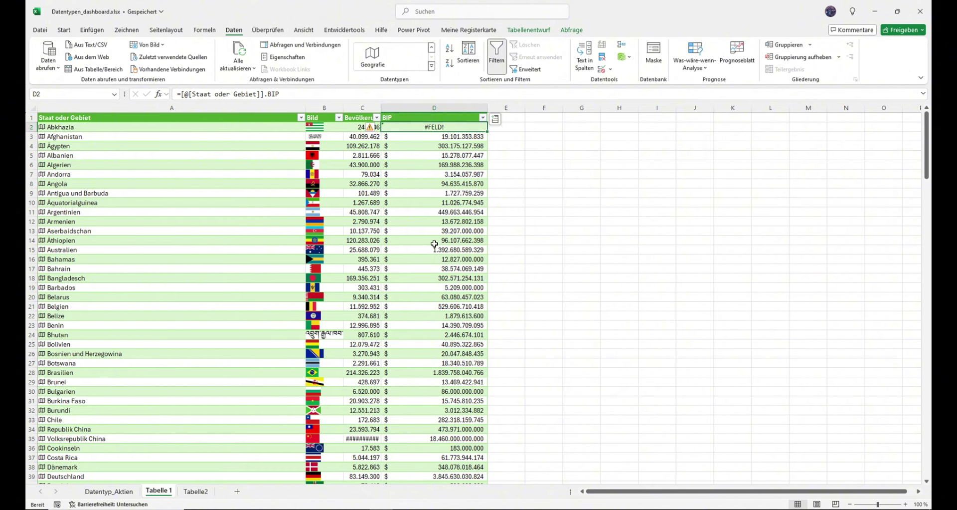
pyautogui.moveTo(380, 109); pyautogui.dragTo(393, 109)
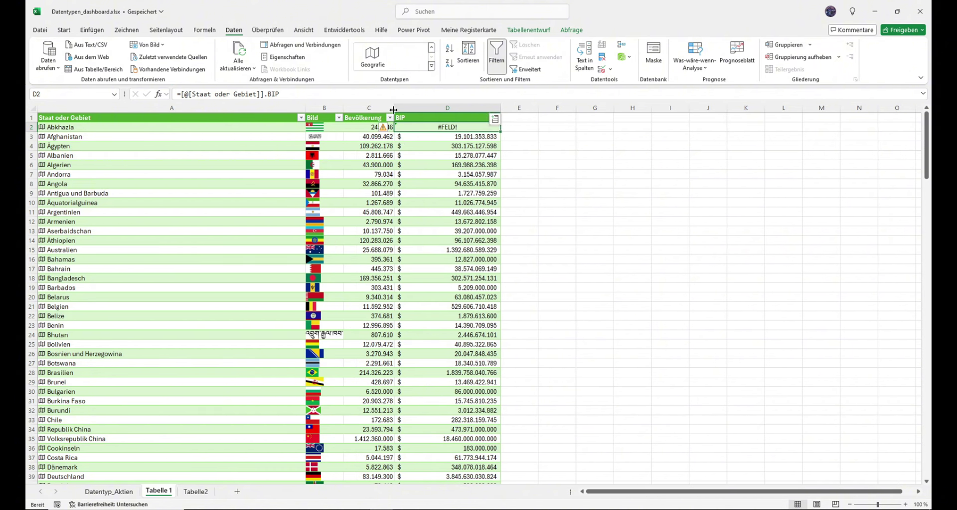
pyautogui.click(383, 437)
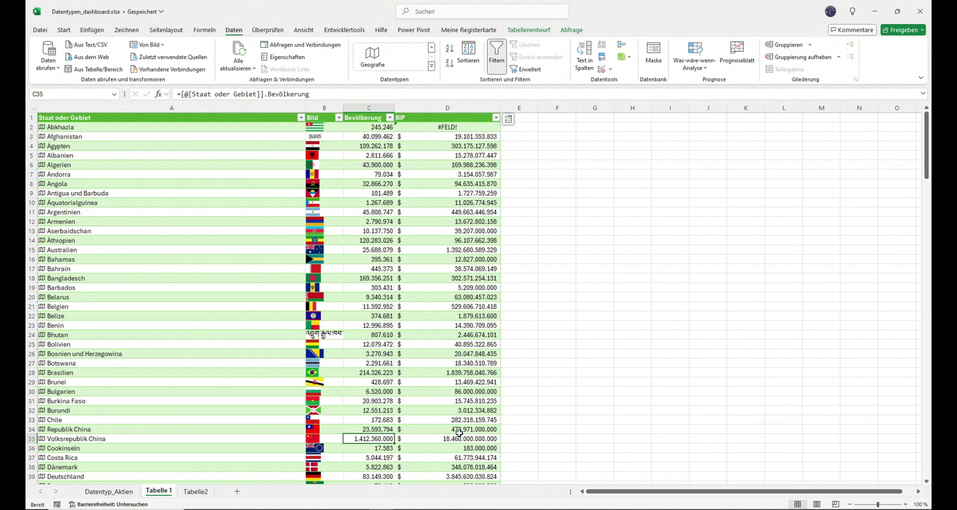
pyautogui.click(460, 440)
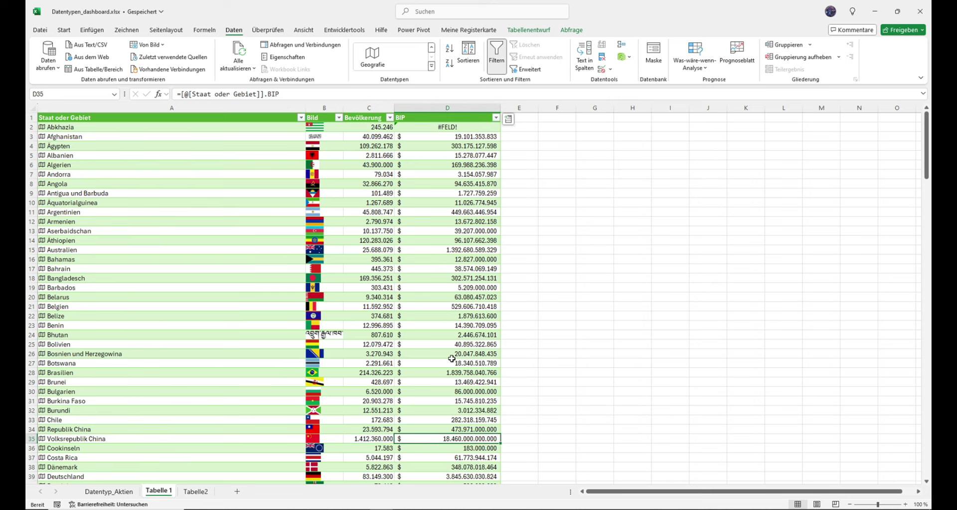
pyautogui.scroll(-3, 452, 358)
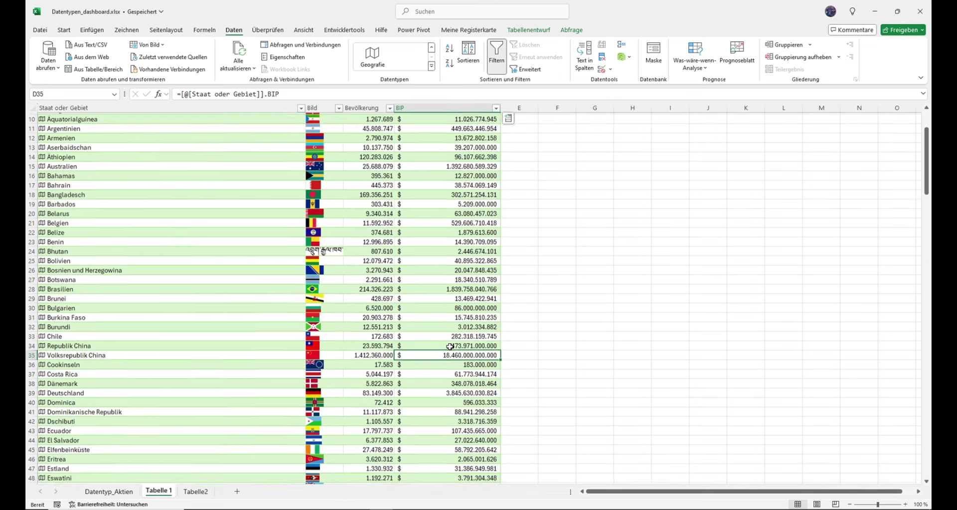
pyautogui.scroll(-1, 451, 346)
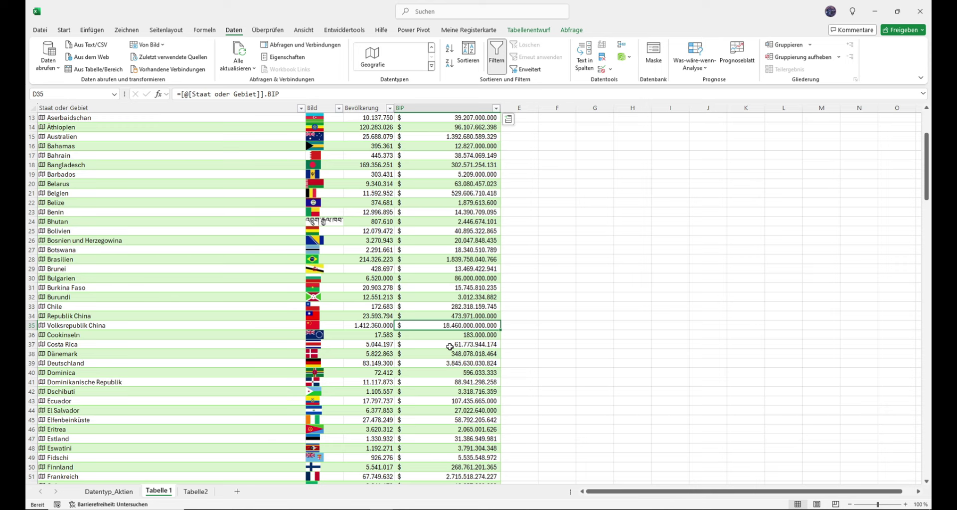
pyautogui.scroll(-2, 450, 346)
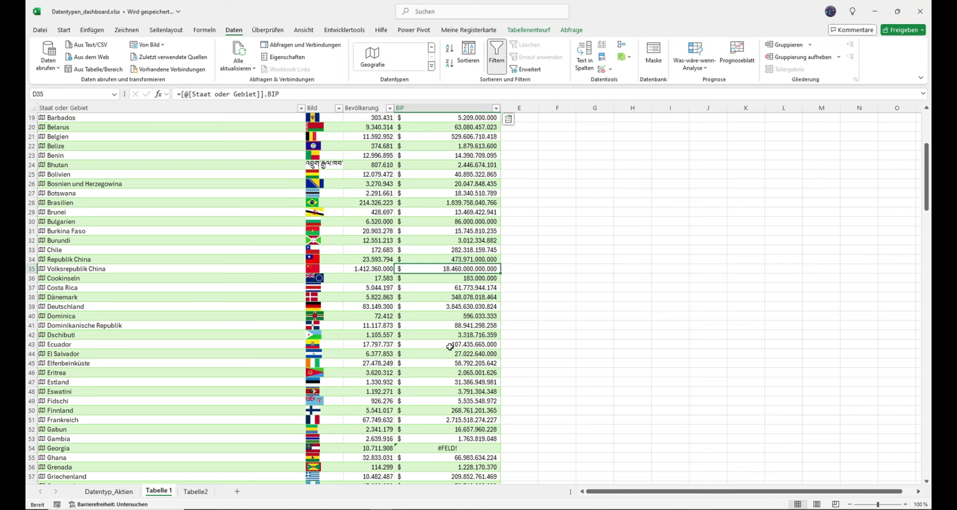
pyautogui.scroll(6, 450, 346)
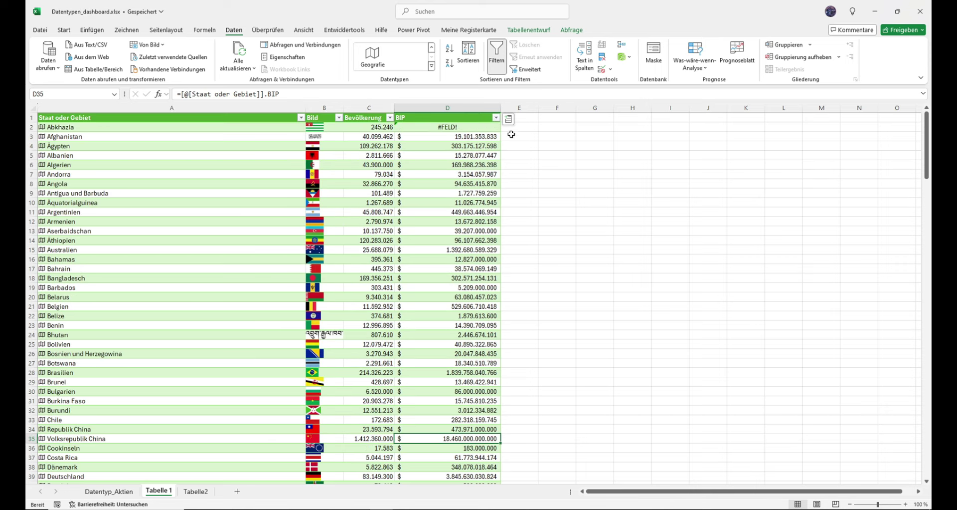
pyautogui.click(508, 119)
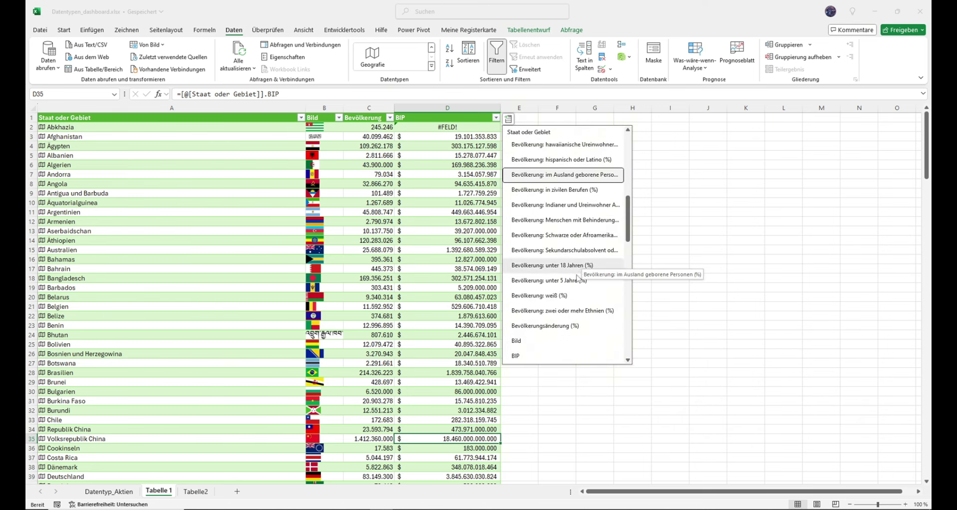
pyautogui.scroll(-1, 577, 277)
pyautogui.scroll(-1, 576, 276)
pyautogui.scroll(-1, 574, 276)
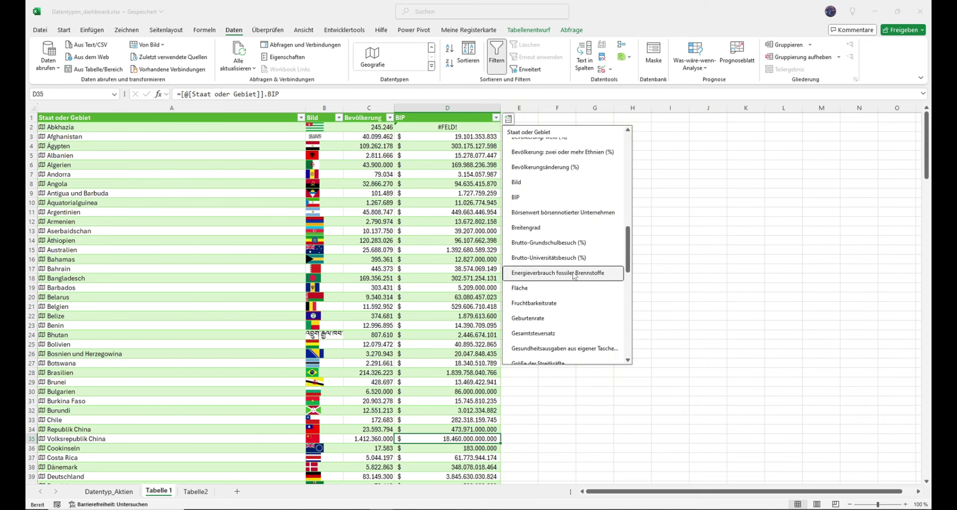
pyautogui.scroll(-1, 575, 275)
pyautogui.scroll(-1, 575, 276)
pyautogui.scroll(-1, 575, 276)
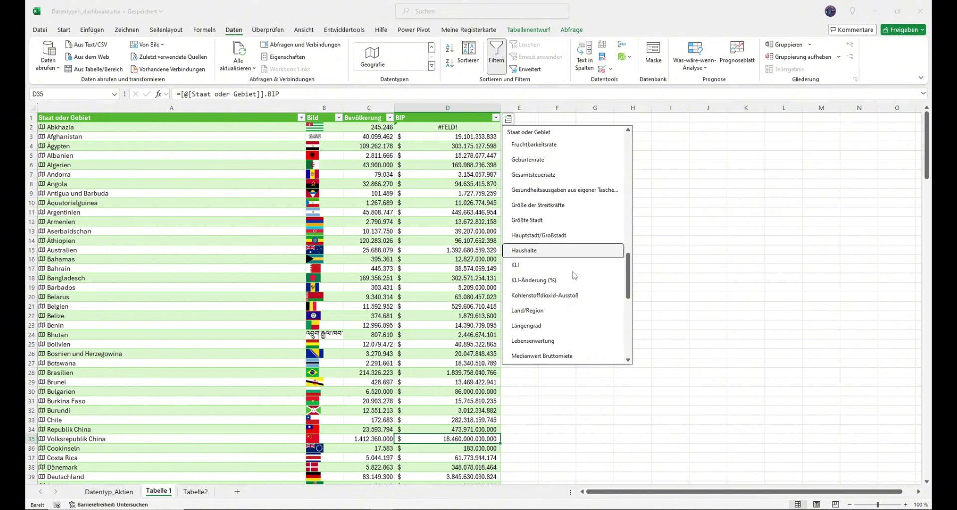
pyautogui.scroll(-2, 575, 276)
pyautogui.scroll(-1, 575, 276)
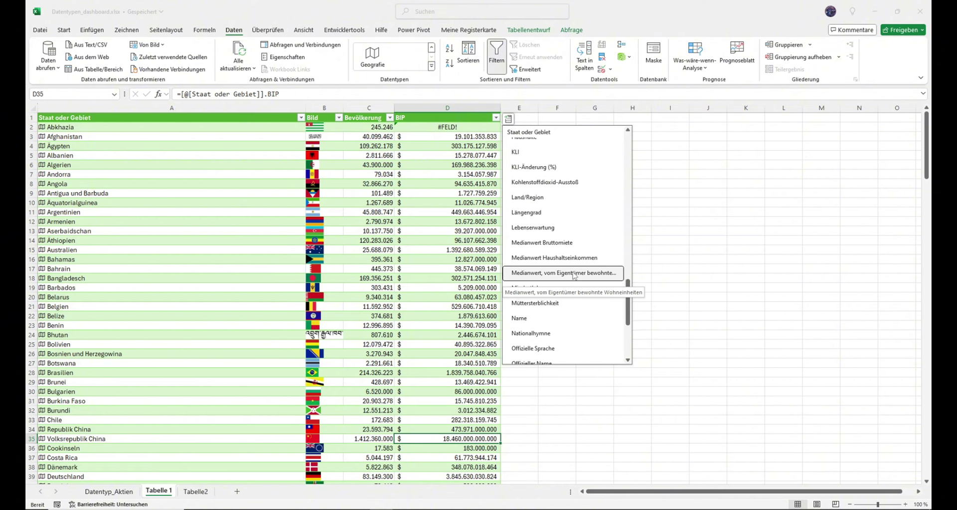
pyautogui.scroll(-1, 575, 276)
pyautogui.click(436, 230)
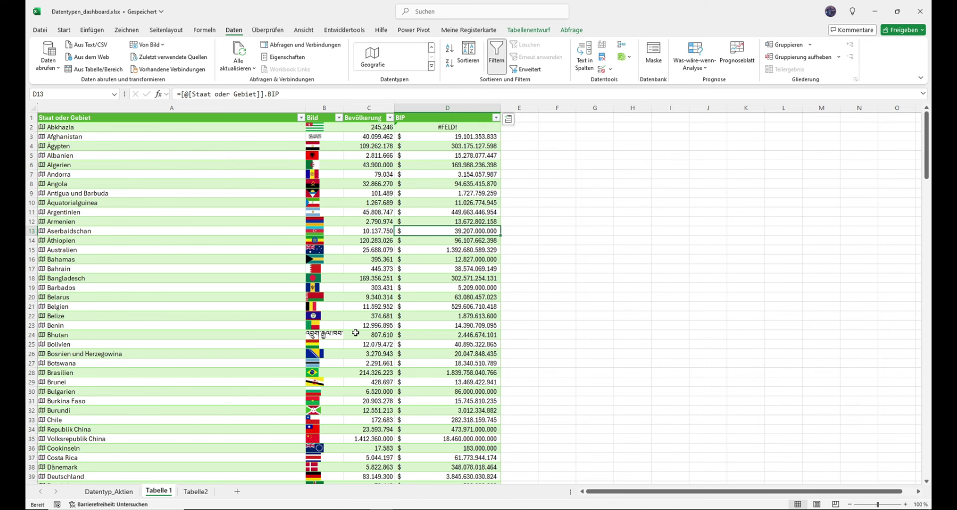
# - Rename the Tabelle 1 sheet to LänderDerWelt and switch to the Datentyp_Aktien sheet
pyautogui.doubleClick(160, 491)
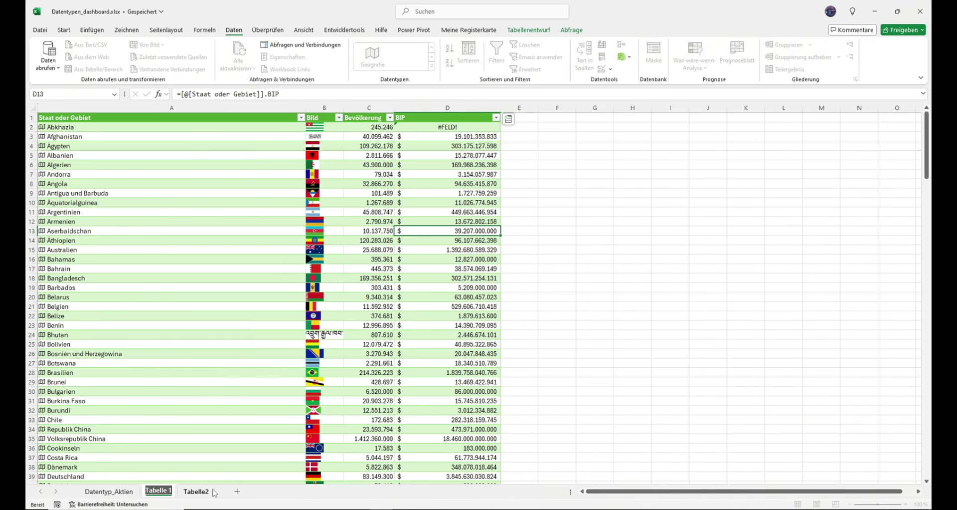
pyautogui.write('LänderDerWelt')
pyautogui.press('Return')
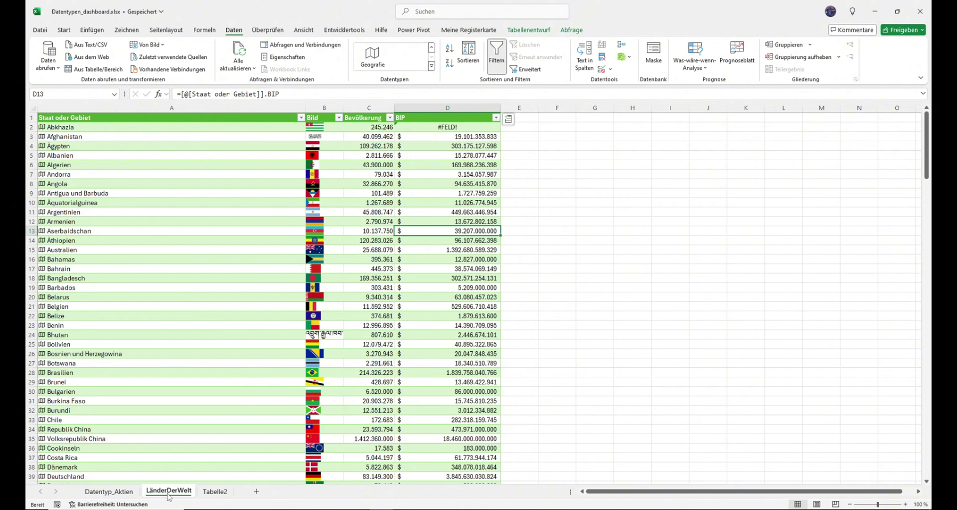
pyautogui.click(115, 492)
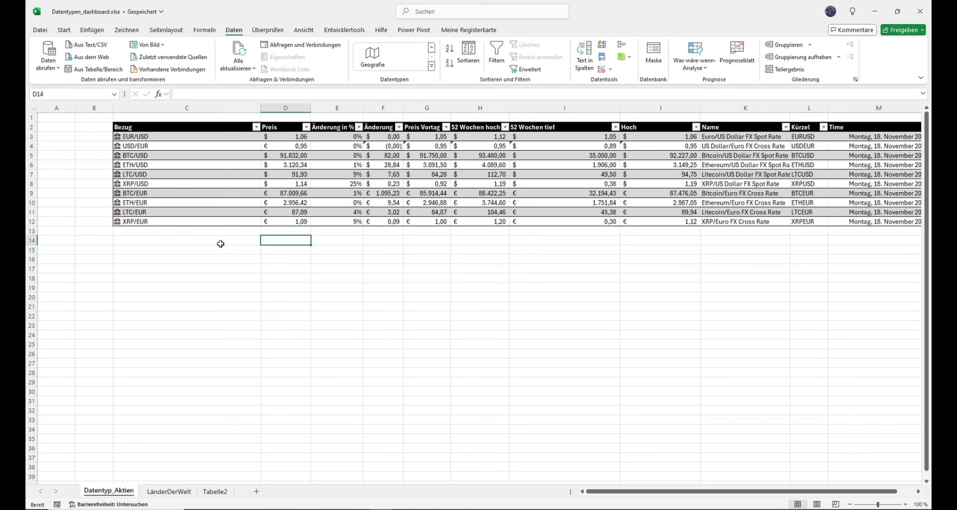
# - Enter BTC/USD in cell C14 below the rates table and bring up the data type choices
pyautogui.click(151, 233)
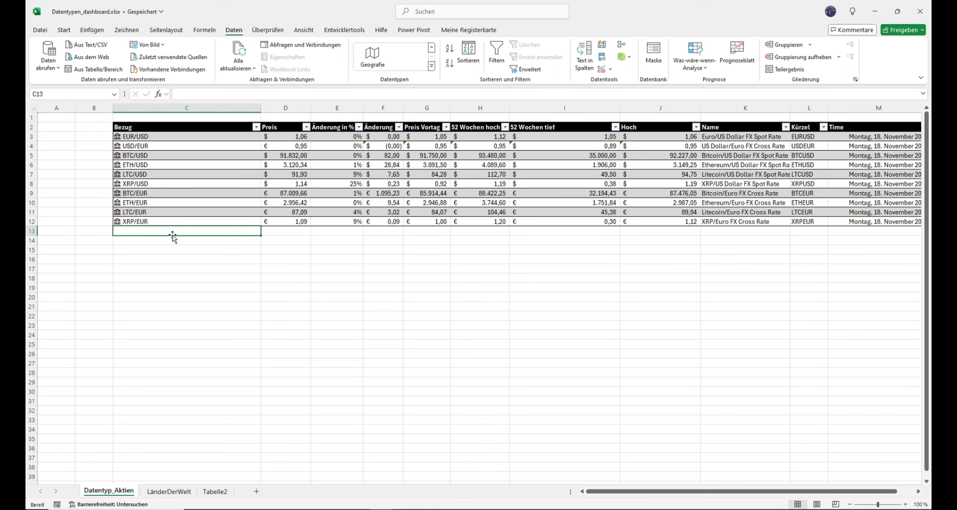
pyautogui.press('Down')
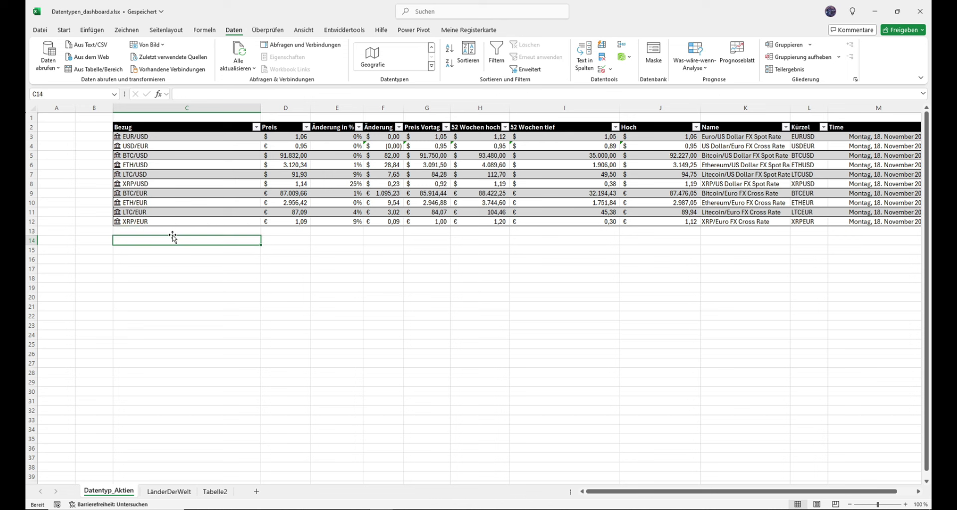
pyautogui.write('BTC')
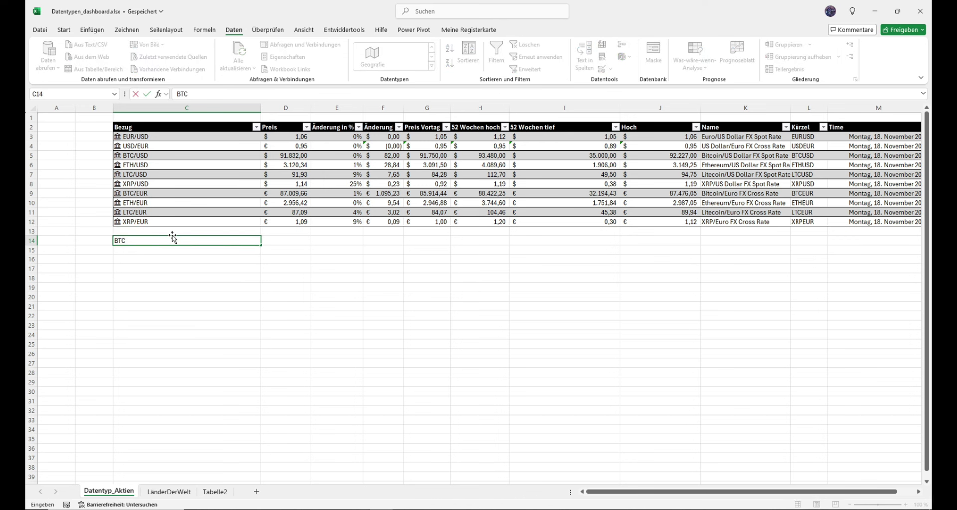
pyautogui.write('/(')
pyautogui.write('USW')
pyautogui.press('Return')
pyautogui.press('Up')
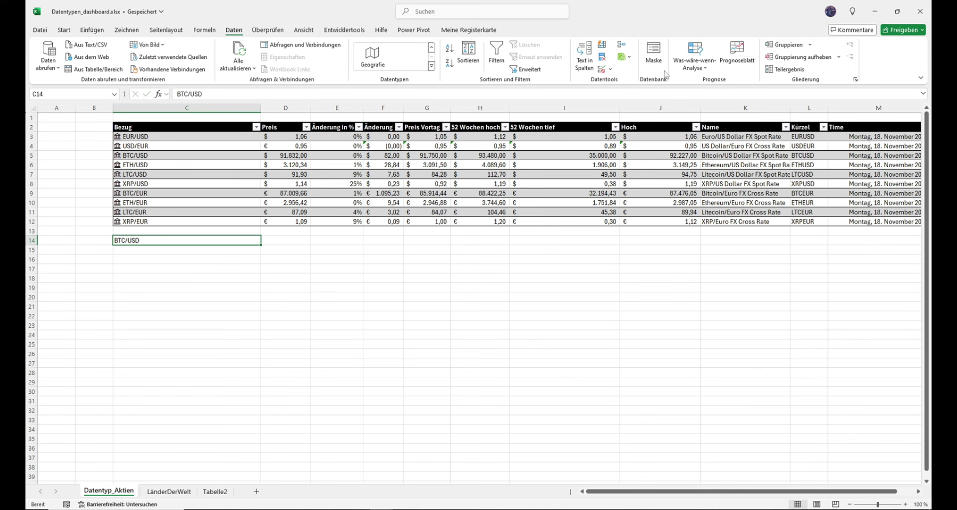
pyautogui.click(432, 66)
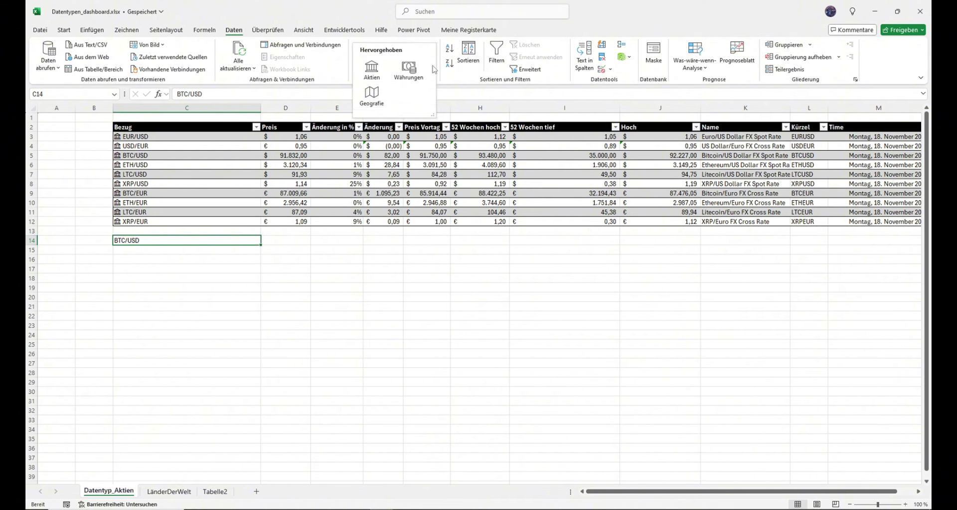
# - Link BTC/USD as an Aktien data type and insert its Preis, $ 91.939,00, into D14
pyautogui.click(379, 70)
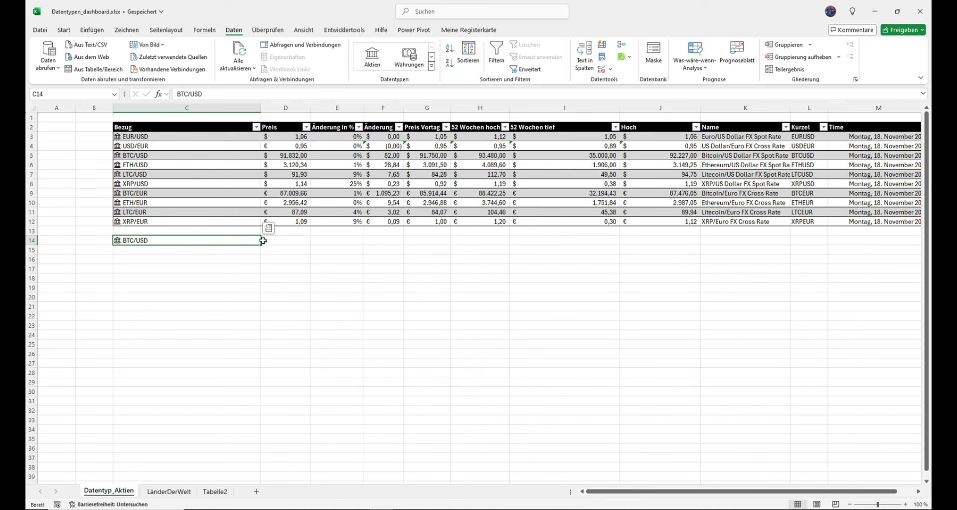
pyautogui.click(268, 230)
pyautogui.press('Down')
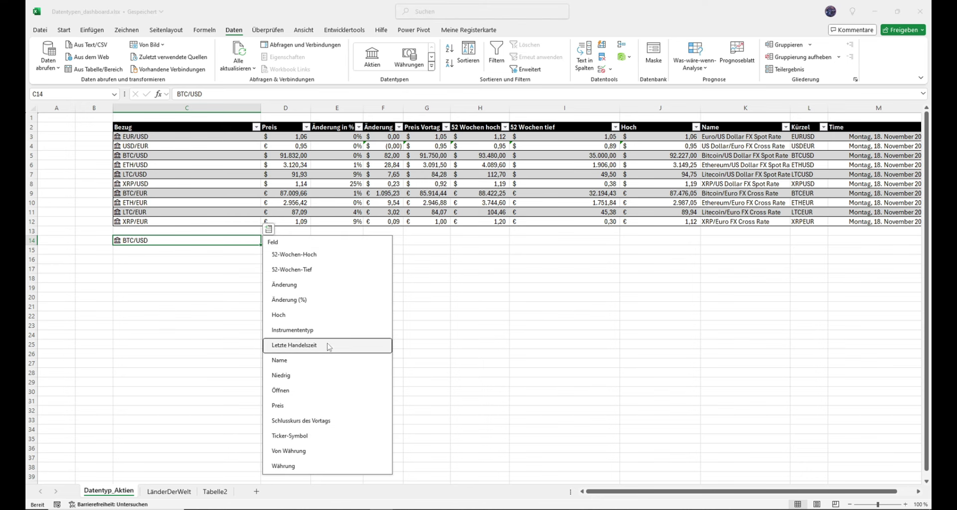
pyautogui.click(315, 404)
pyautogui.press('Right')
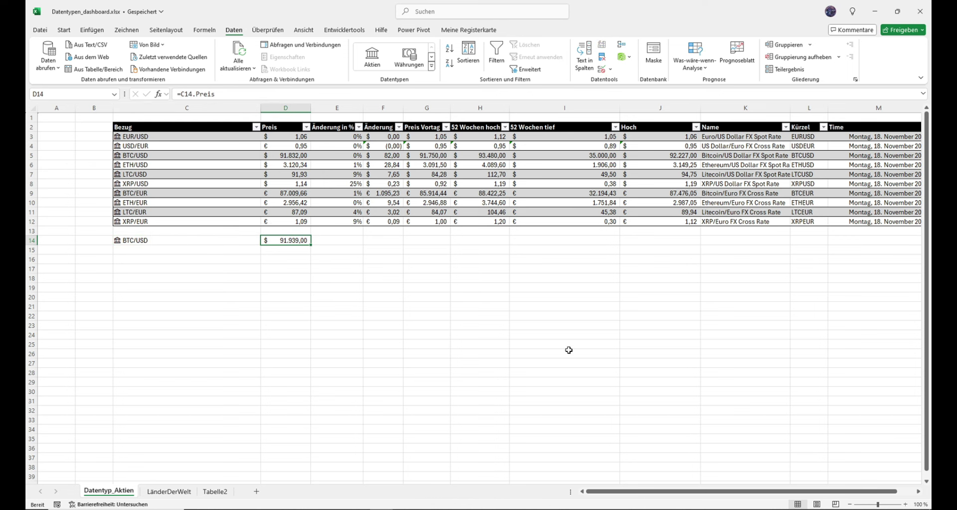
pyautogui.click(369, 278)
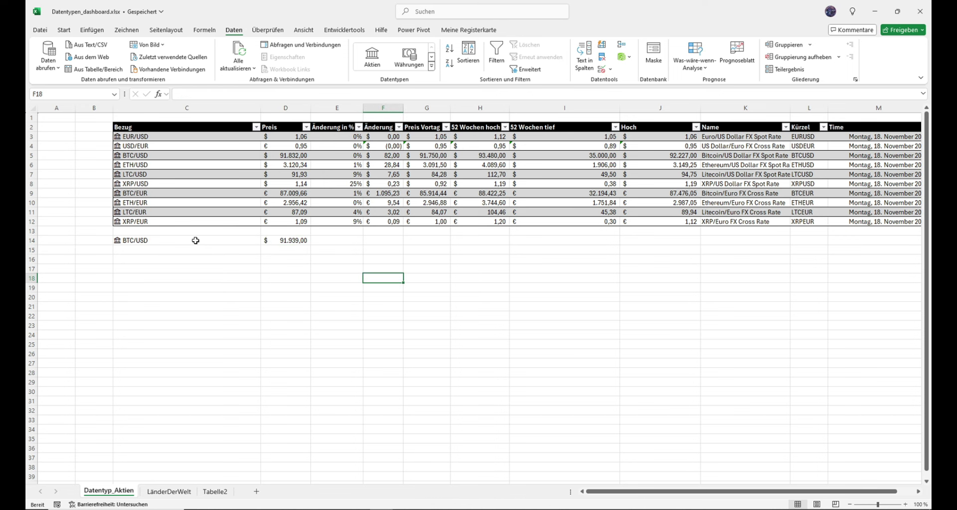
# - Delete the BTC/USD test entry and its price from cells C14:D14
pyautogui.click(179, 242)
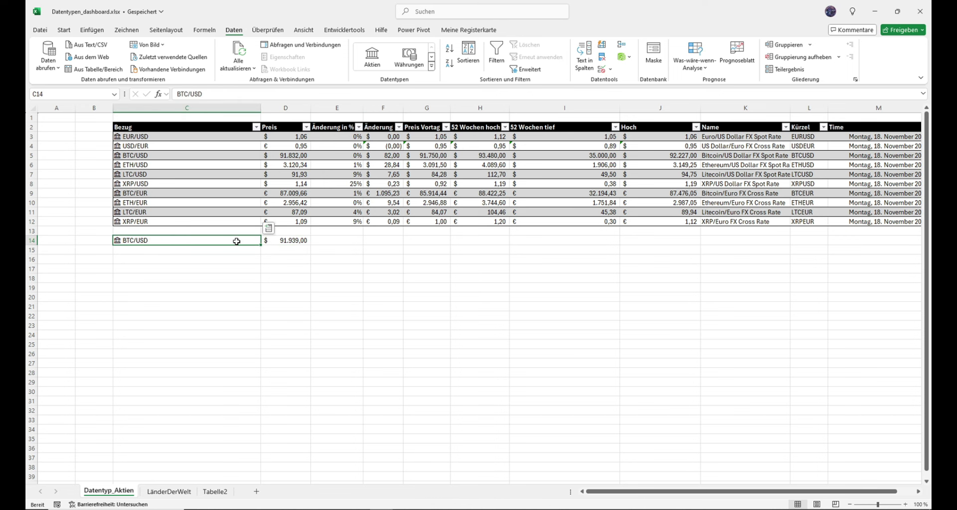
pyautogui.moveTo(297, 243); pyautogui.dragTo(196, 240)
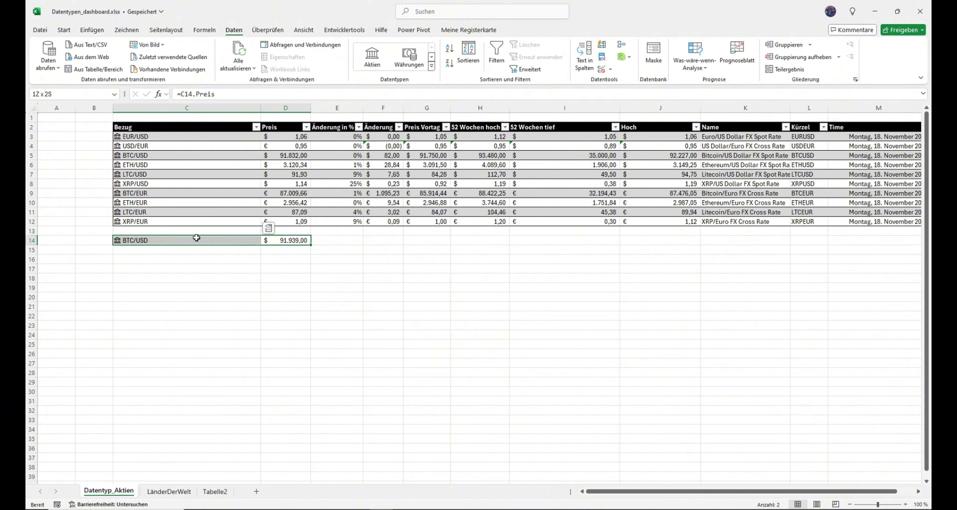
pyautogui.press('Delete')
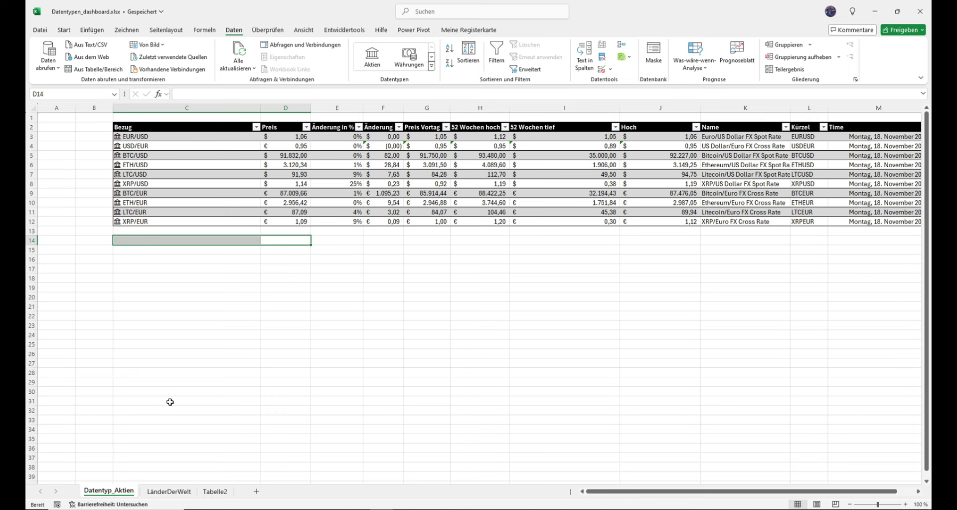
# - Return to the LänderDerWelt sheet showing the country table
pyautogui.click(169, 491)
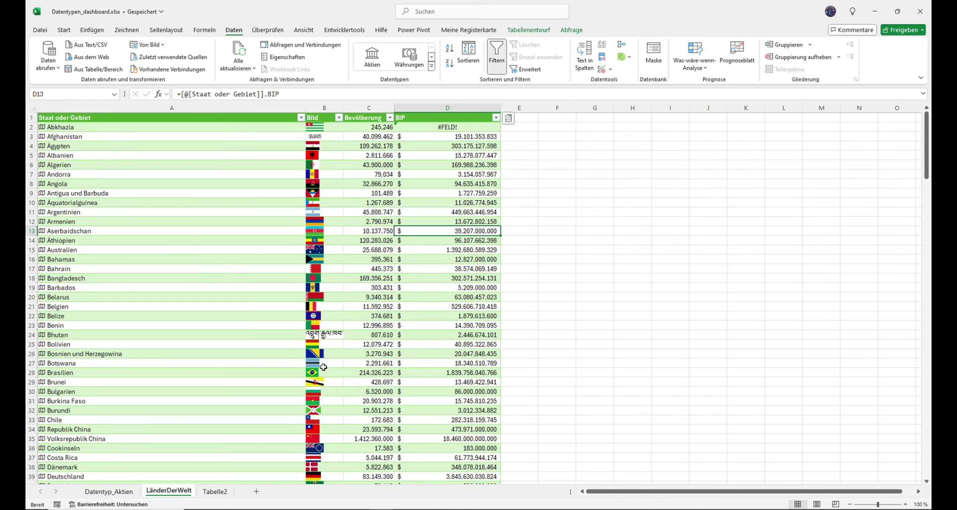